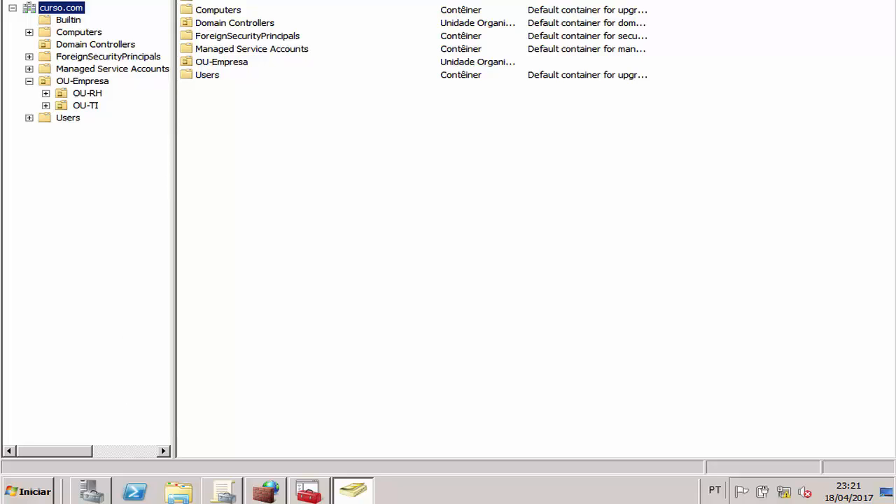
Step: Switch to the Windows Server 2008 virtual machine and examine the curso.com containers, including Computers, Domain Controllers, OU-RH and OU-TI
mouse_move(91, 492)
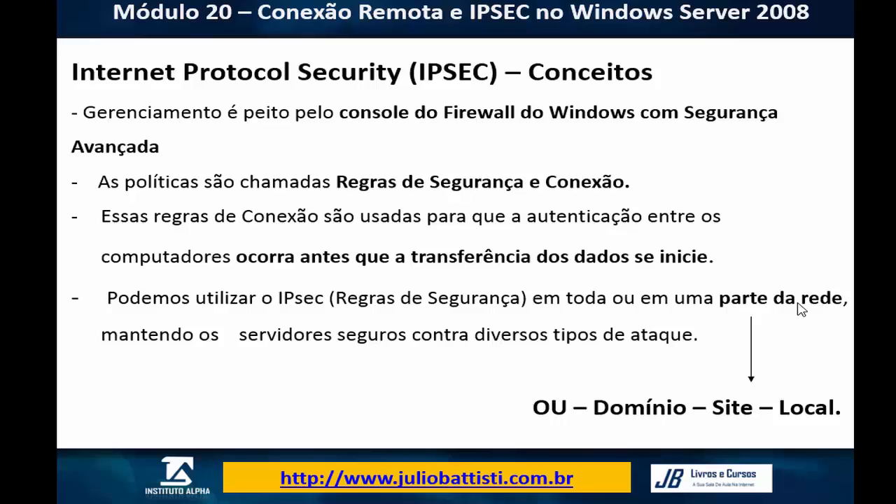
left_click(170, 455)
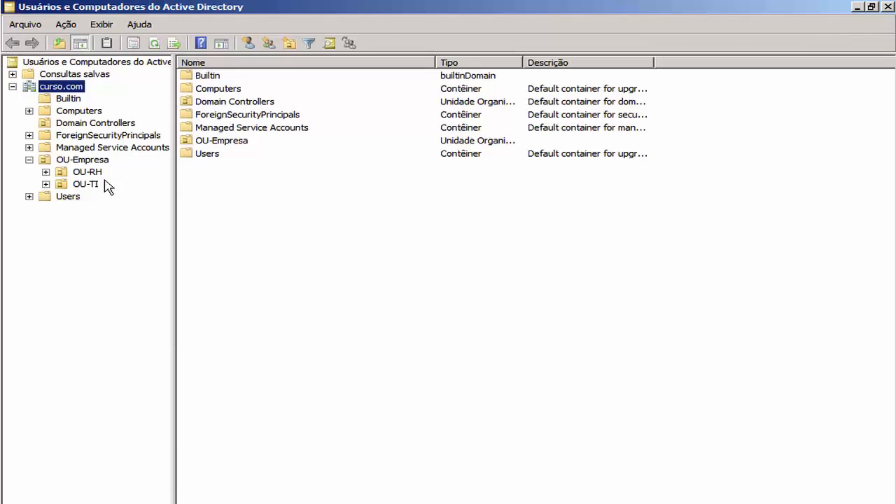
left_click(85, 93)
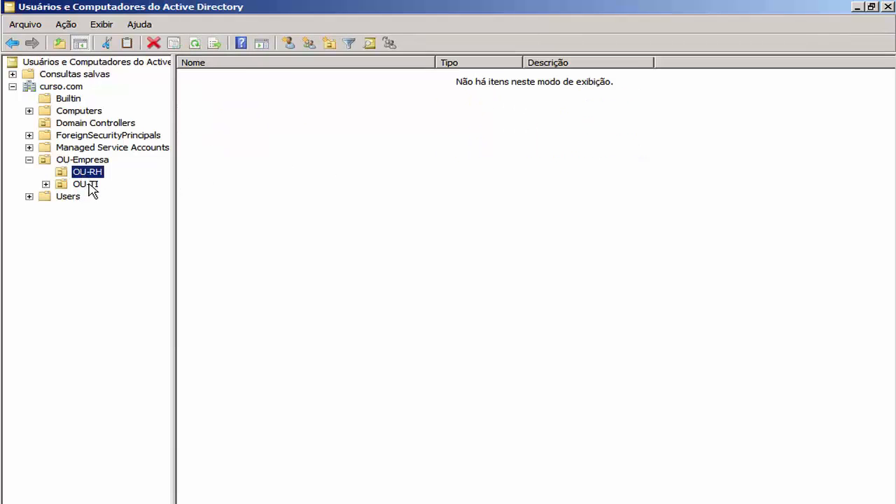
left_click(89, 185)
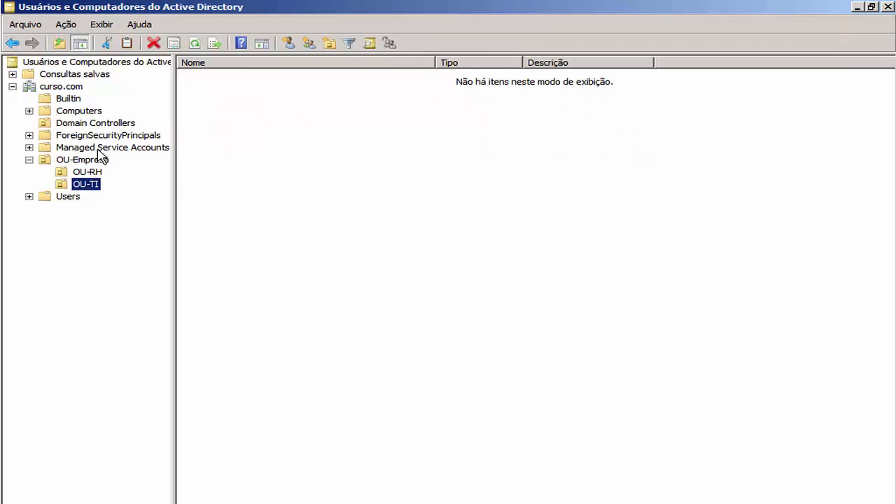
left_click(88, 113)
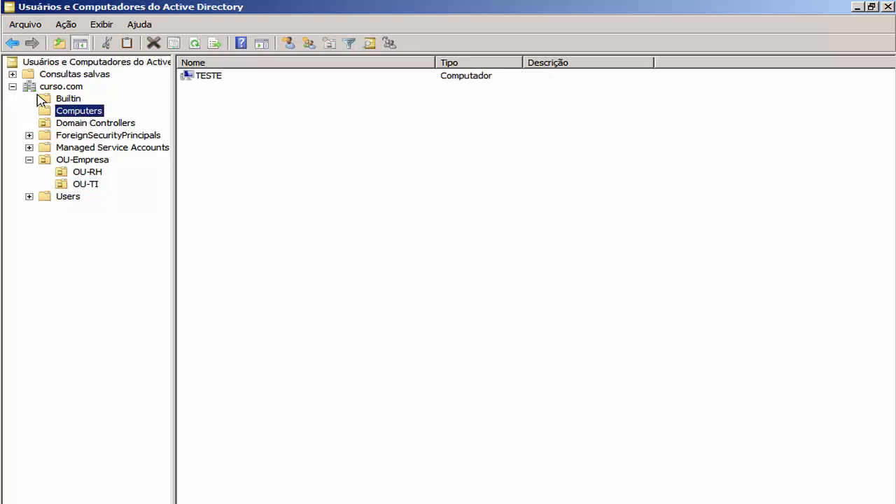
left_click(97, 131)
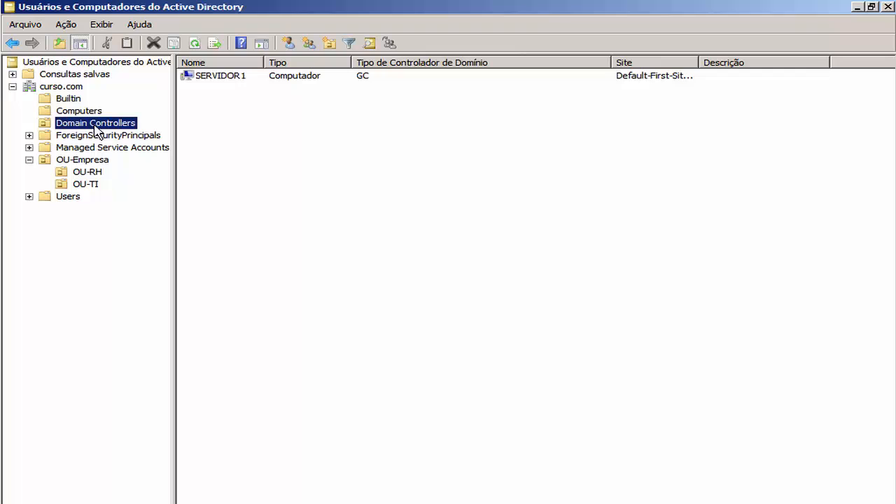
left_click(67, 87)
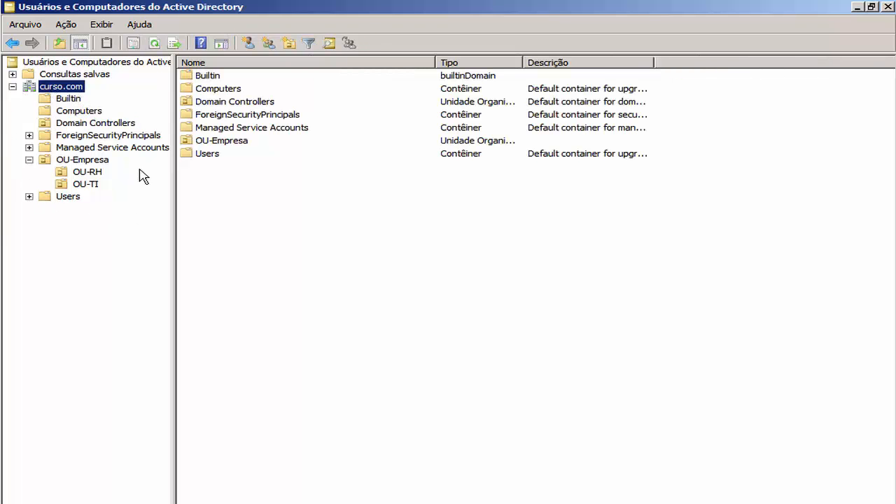
left_click(77, 99)
left_click(85, 112)
left_click(88, 124)
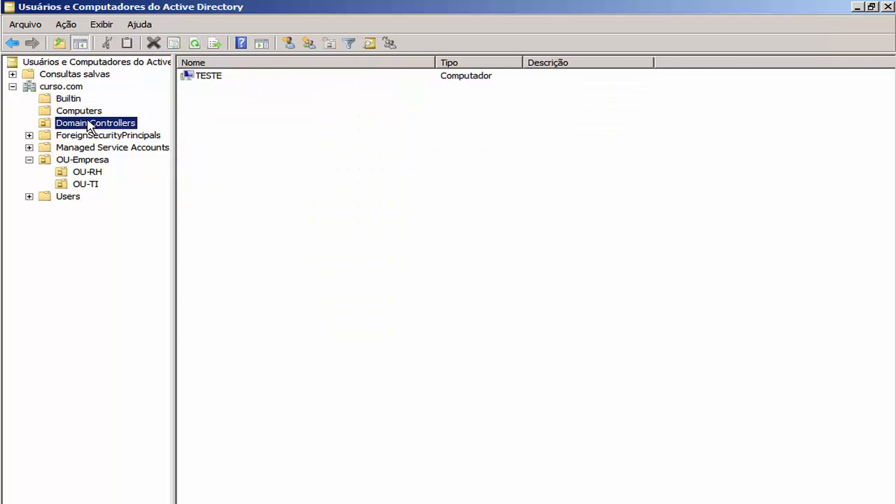
left_click(95, 136)
left_click(100, 148)
left_click(98, 172)
left_click(87, 185)
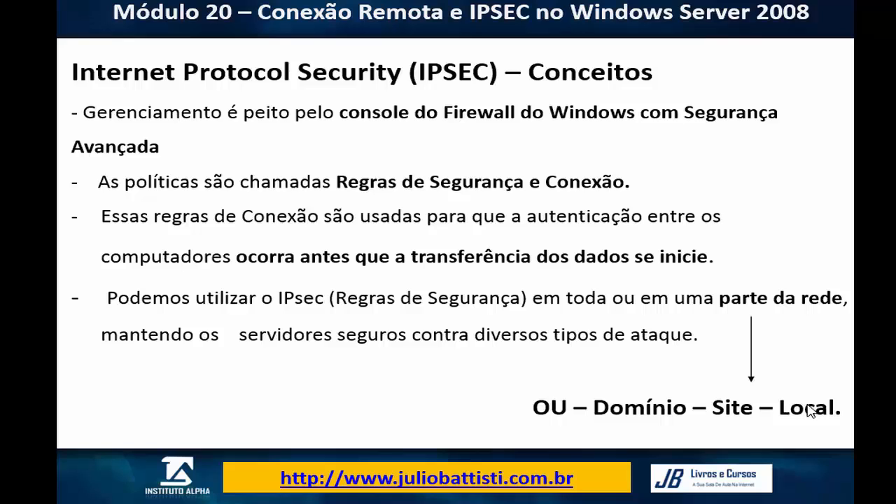
Step: Return to the server virtual machine and clear its desktop, minimizing Active Directory Users and Computers and closing the open firewall console
left_click(664, 350)
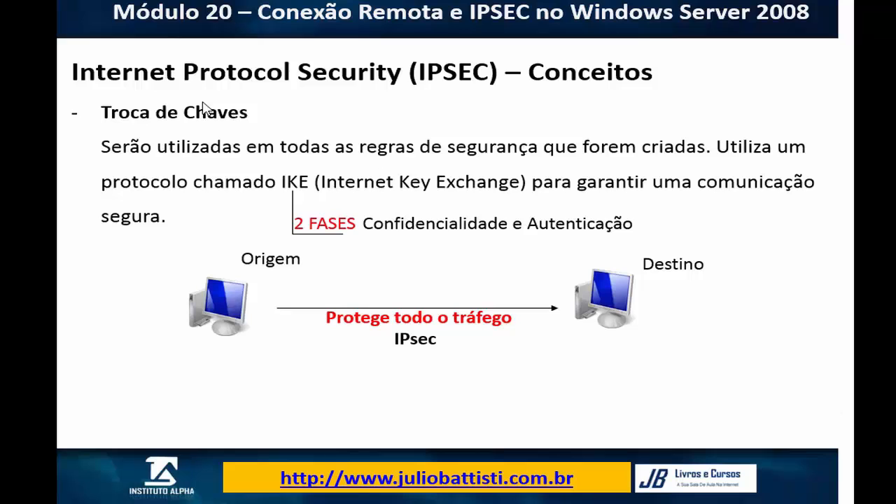
left_click(189, 482)
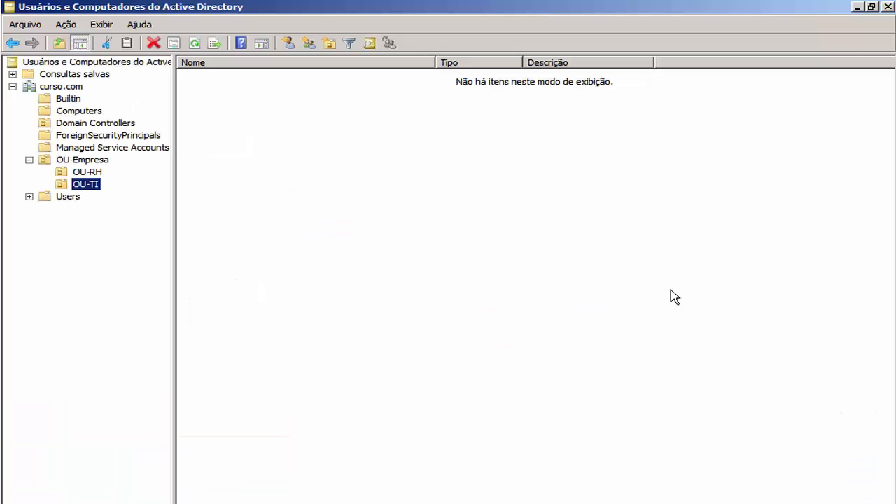
left_click(857, 7)
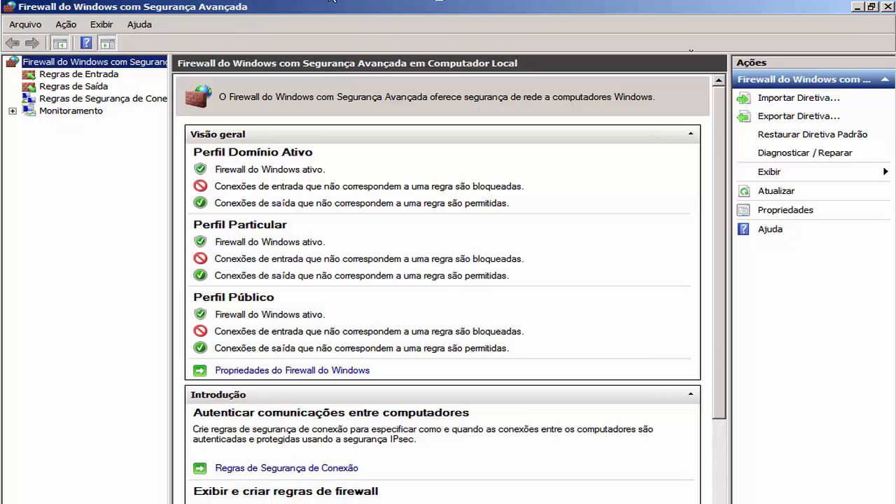
left_click(889, 7)
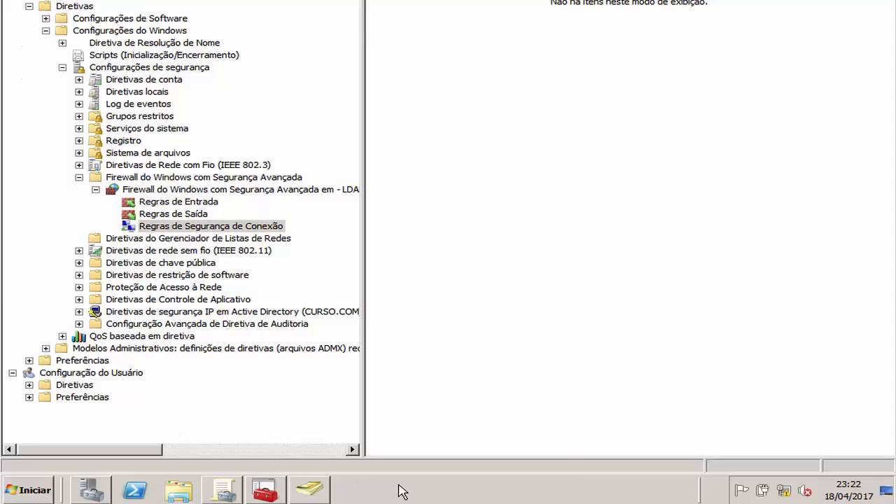
right_click(398, 490)
left_click(424, 423)
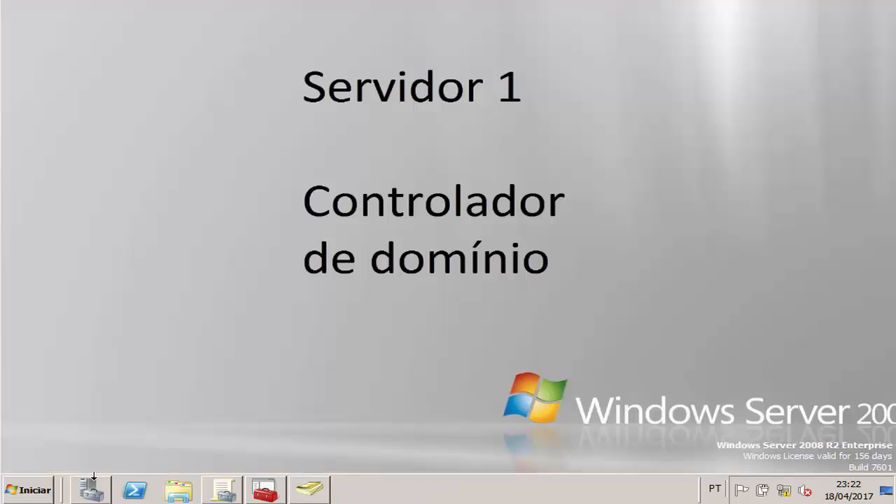
Step: Search the server for "firewall" and launch Firewall do Windows com Segurança Avançada
left_click(32, 490)
type("firew")
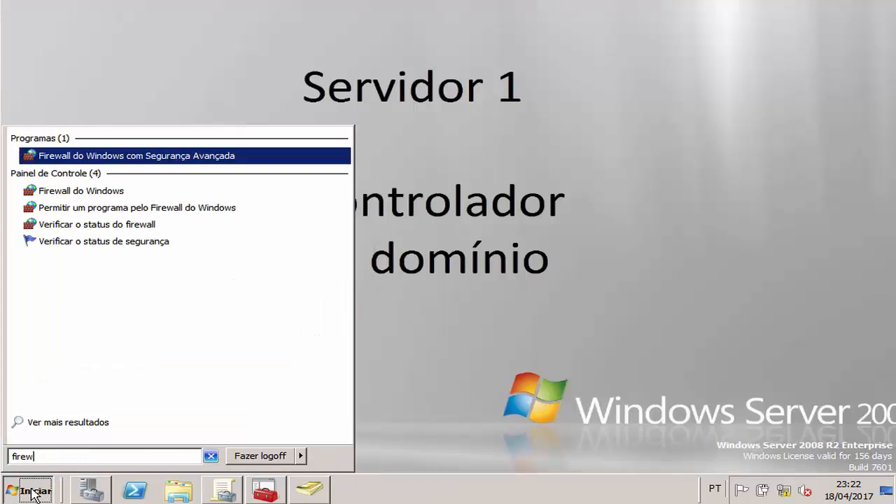
type("all")
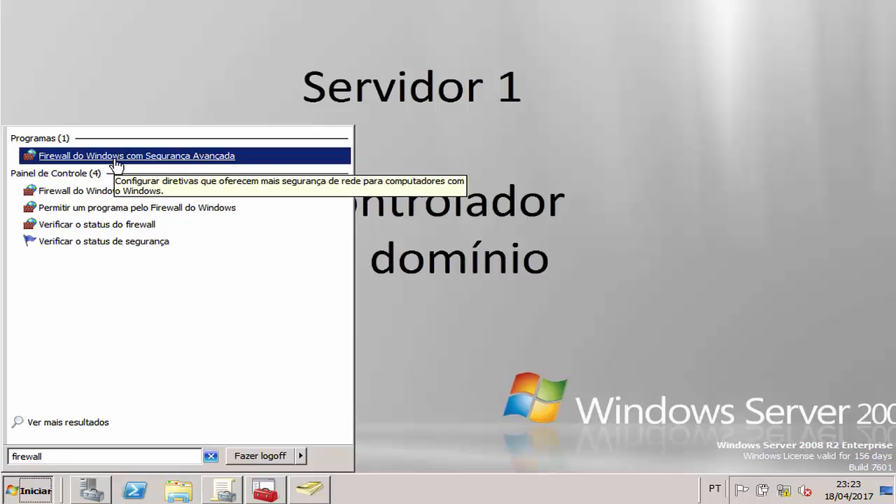
double_click(49, 456)
left_click(50, 456)
left_click_drag(50, 457, 5, 459)
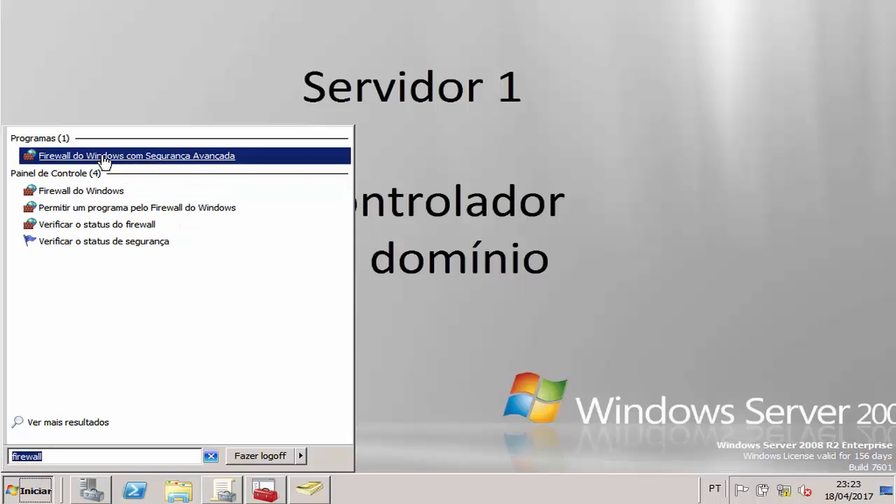
left_click(142, 160)
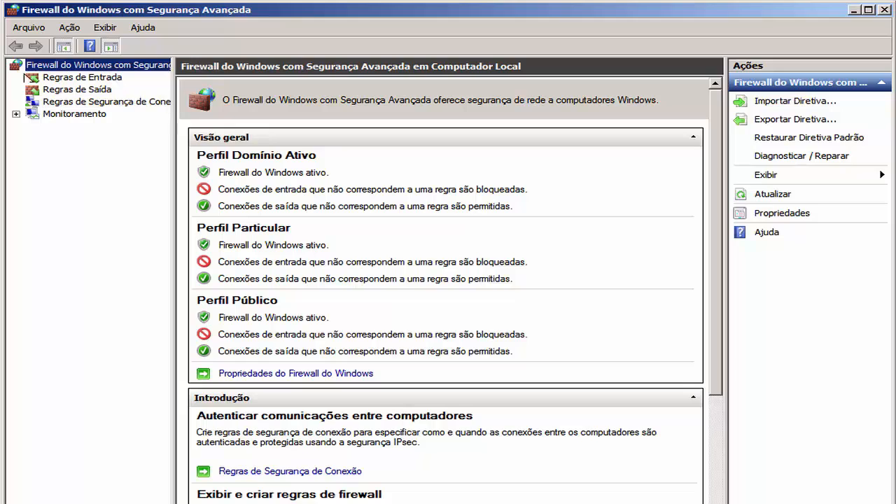
Step: Open the local computer's firewall properties and show the Configurações de IPSec
left_click(16, 114)
left_click(16, 114)
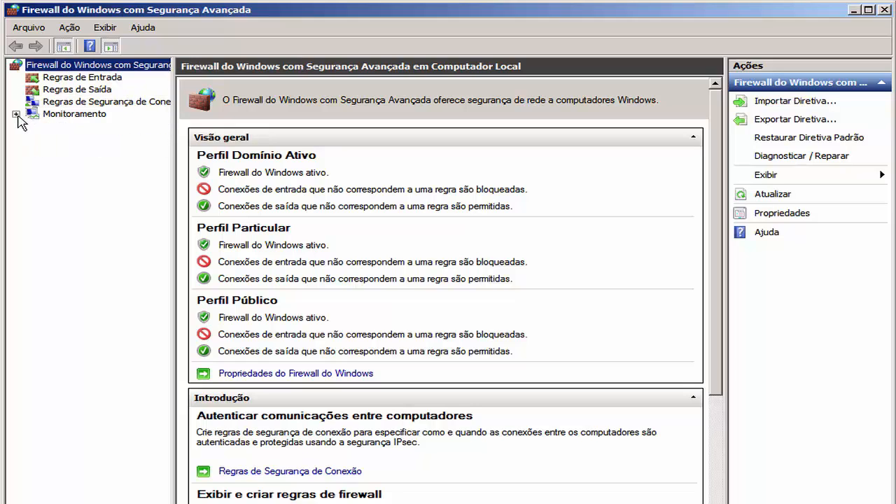
right_click(47, 72)
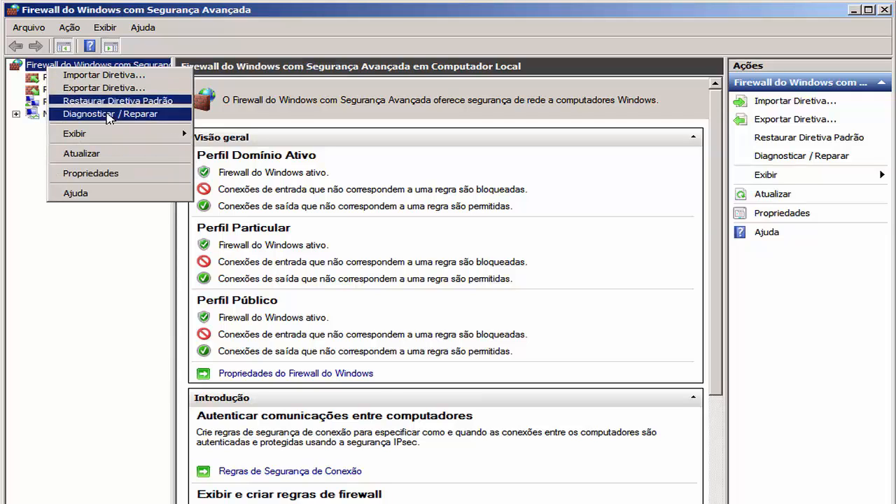
left_click(137, 180)
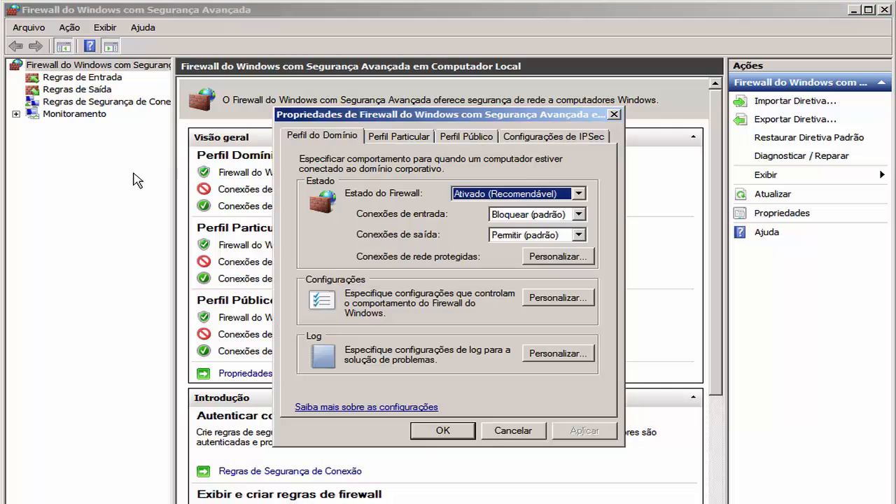
left_click(554, 140)
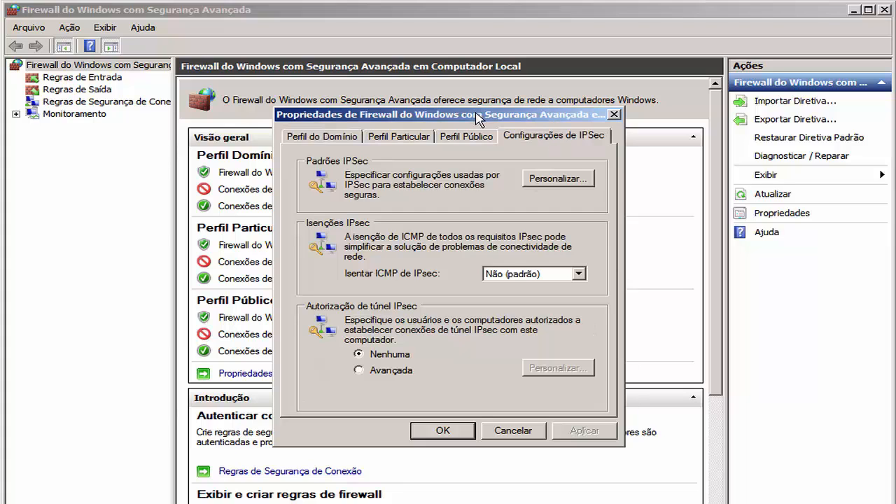
Step: Open the customization of Padrões IPSec from the firewall properties and reposition the dialogs for a clear view
key("Escape")
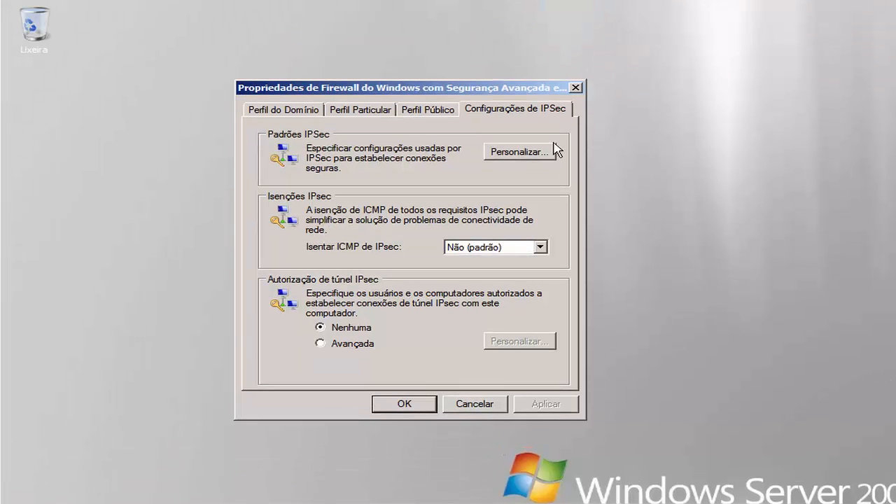
left_click_drag(480, 88, 479, 59)
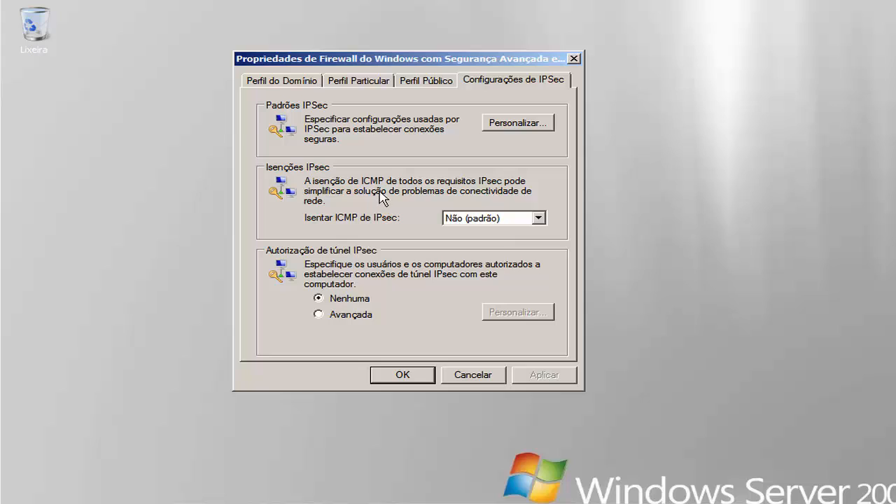
left_click(532, 125)
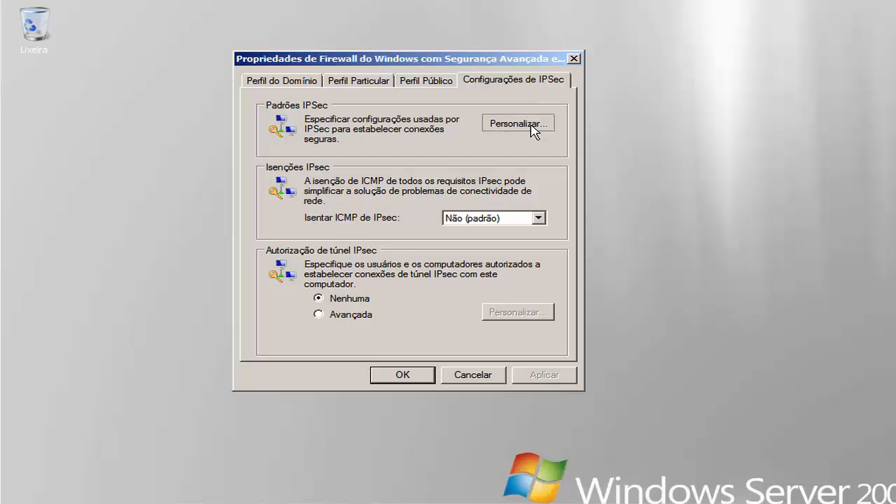
left_click_drag(443, 37, 475, 46)
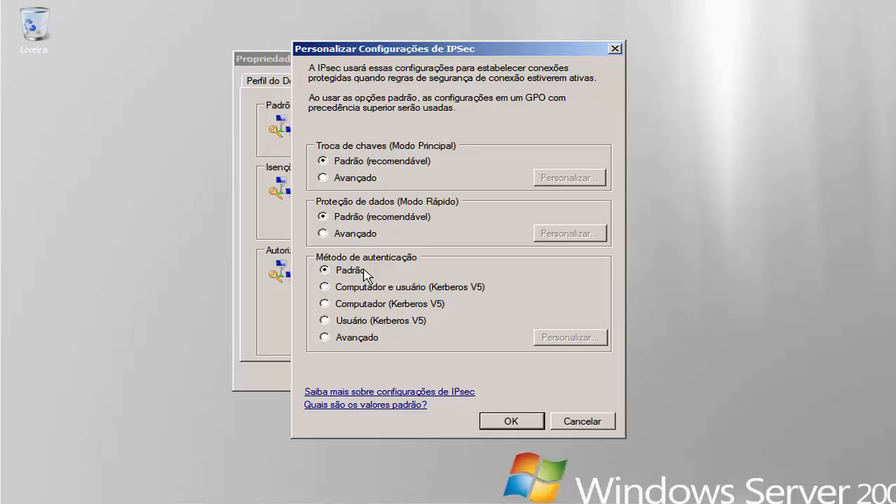
Step: Try the Avançado option for key exchange, data protection and authentication method, and set all three back to Padrão
left_click(350, 183)
left_click(343, 234)
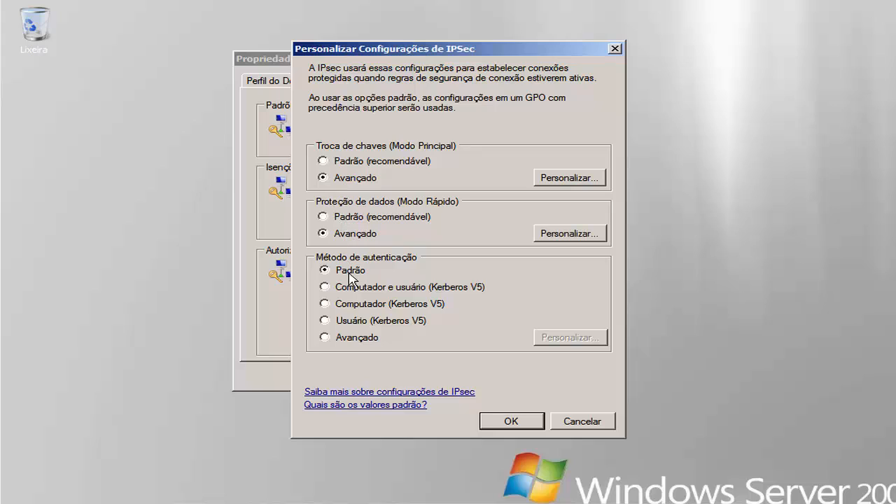
left_click(355, 340)
left_click(354, 272)
left_click(342, 214)
left_click(353, 163)
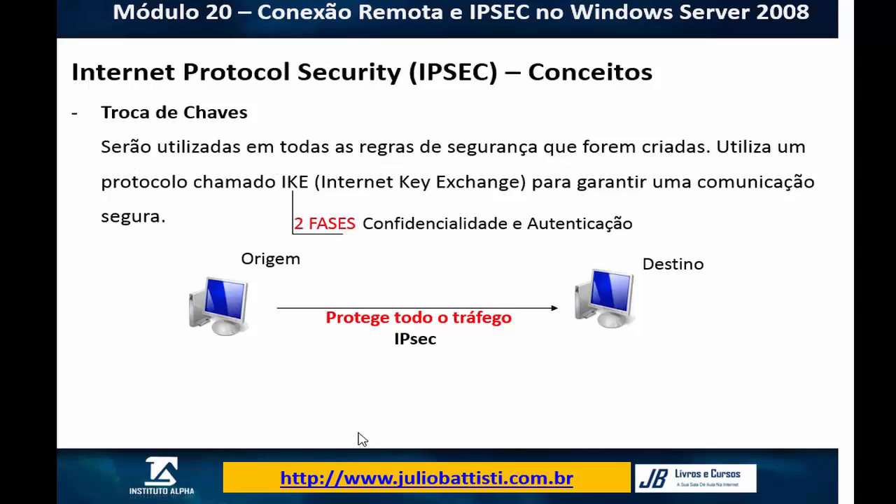
Step: Return to the server and examine the advanced key exchange settings, cancelling them and restoring Troca de chaves to Padrão (recomendável)
mouse_move(95, 503)
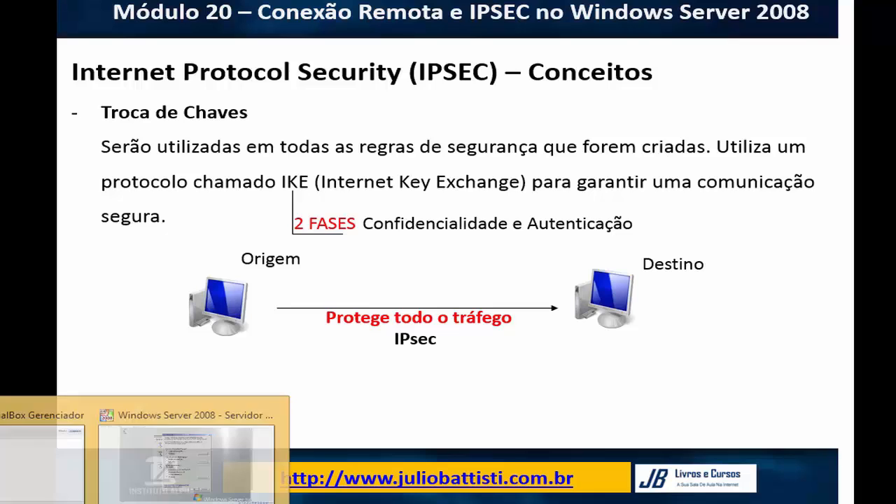
left_click(189, 462)
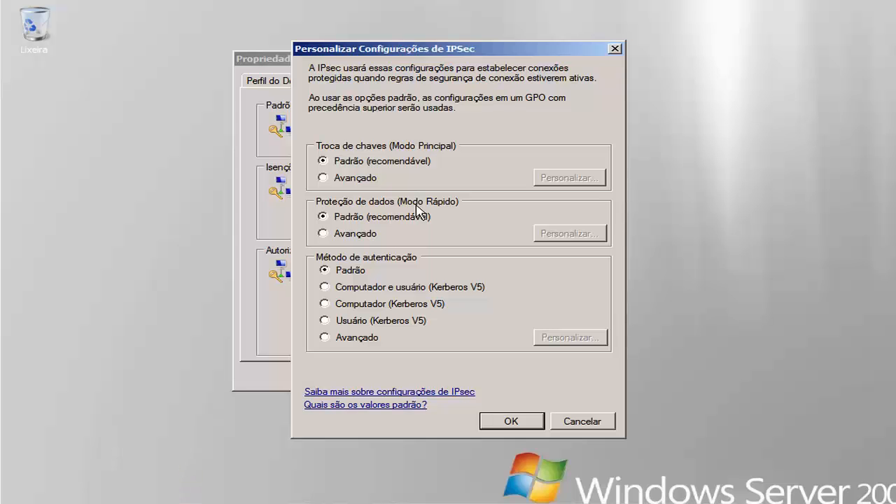
left_click(361, 179)
left_click(583, 179)
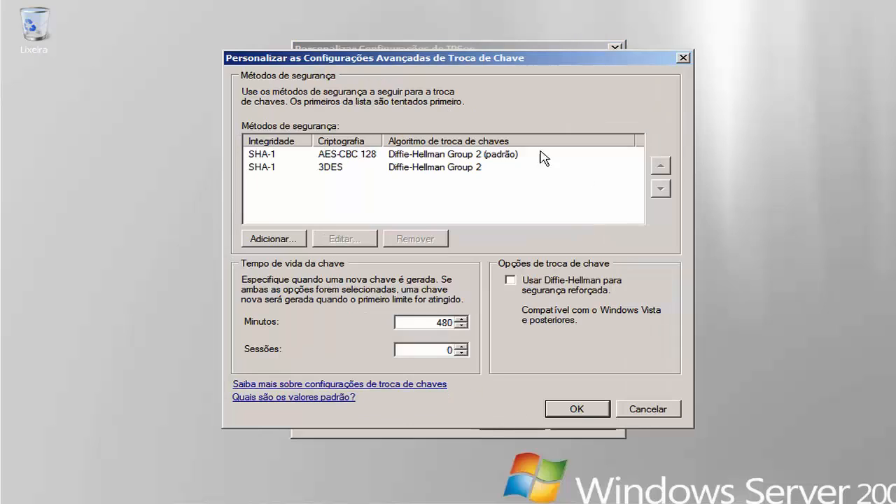
left_click(641, 413)
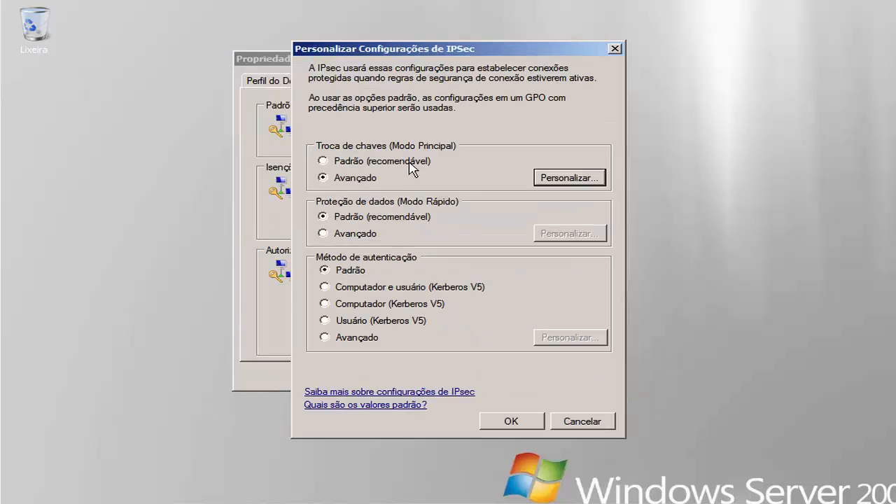
left_click(367, 165)
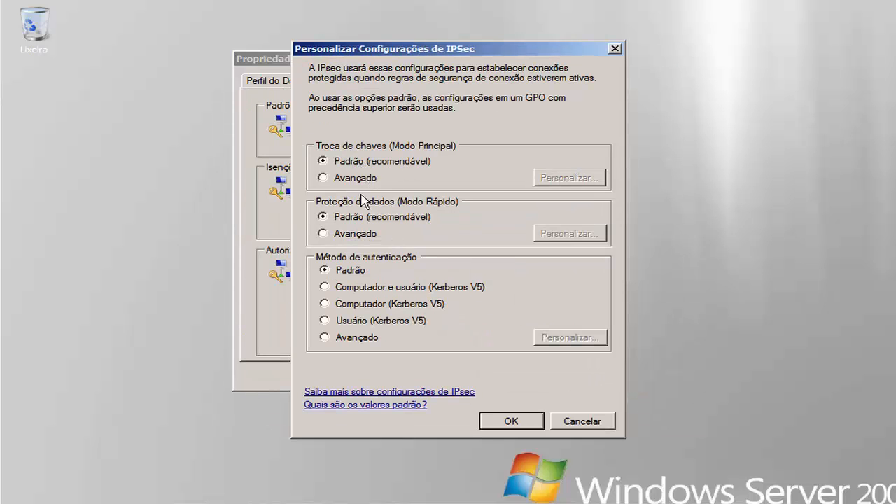
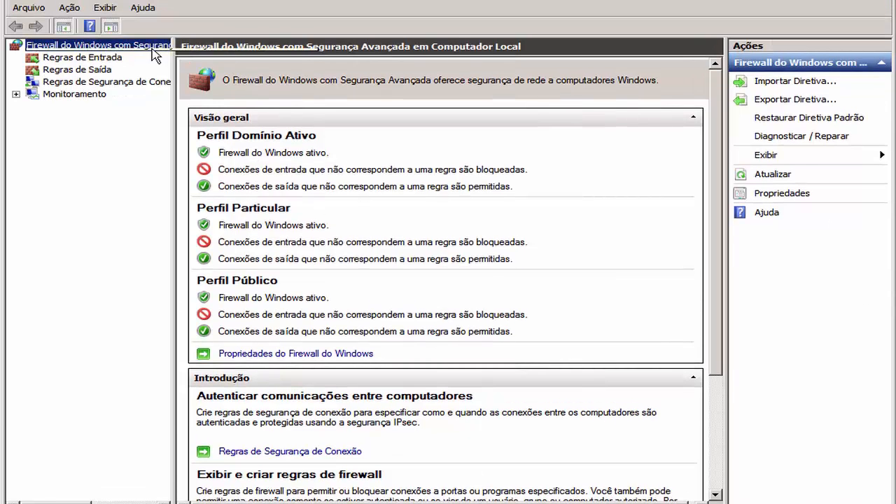
Step: Review the Configurações de IPSec in the local computer's firewall properties and close them without saving changes
right_click(128, 44)
left_click(155, 151)
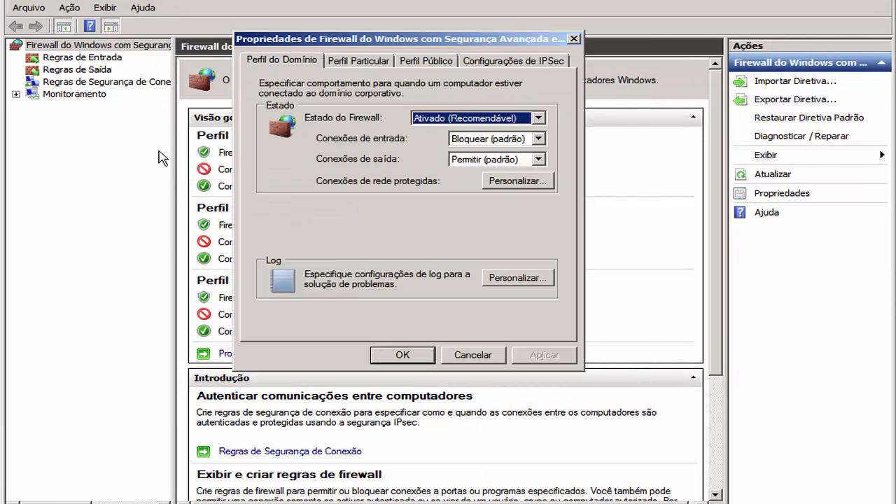
left_click(499, 61)
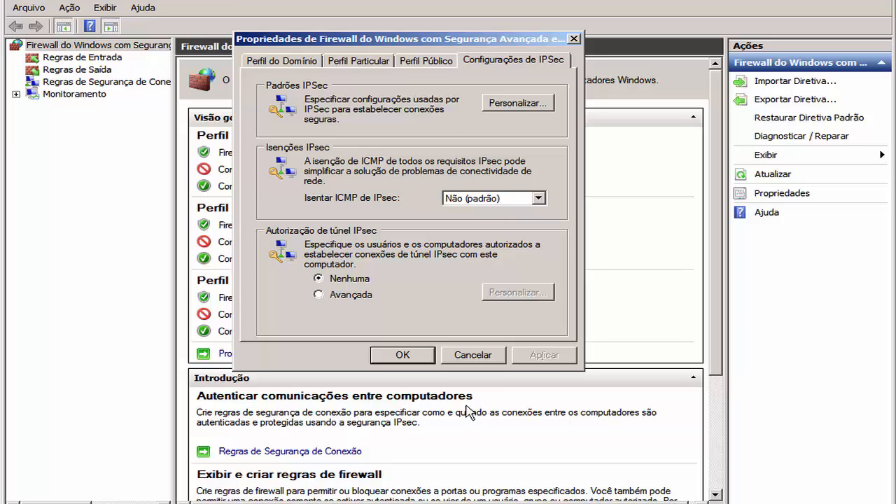
left_click(474, 356)
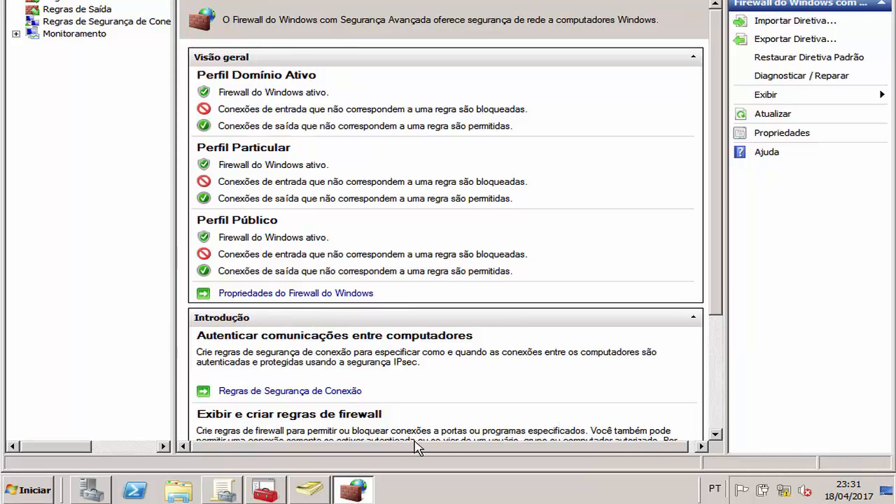
Step: Switch to the Default Domain Policy editor and check the actions available for Regras de Segurança de Conexão
left_click(275, 492)
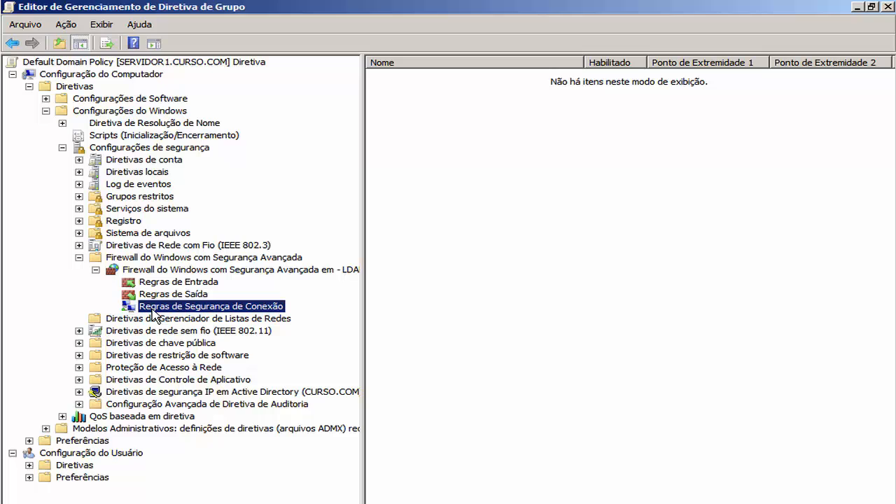
right_click(264, 310)
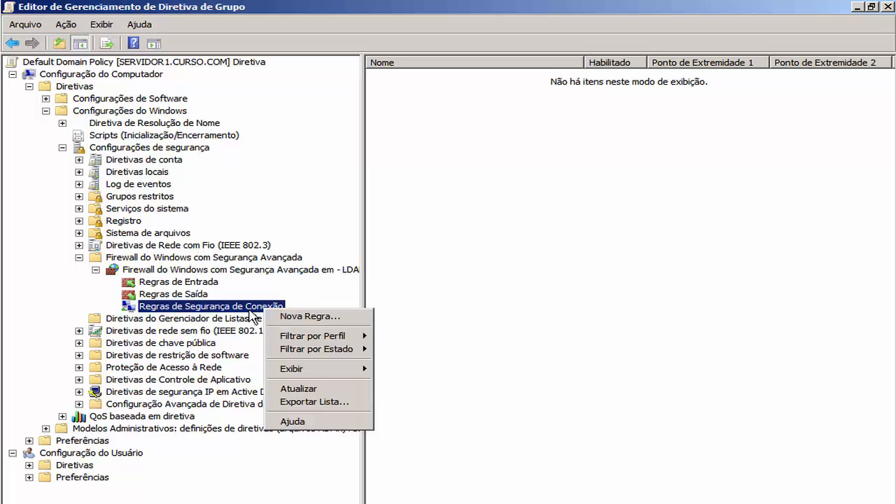
key("Escape")
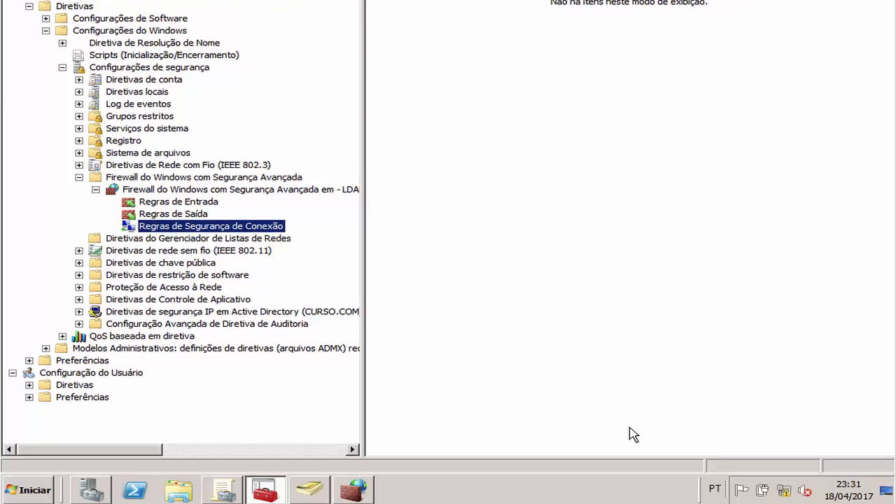
Step: Point out Gerenciamento de Diretiva de Grupo among the Ferramentas Administrativas and switch to its already open console
left_click(42, 493)
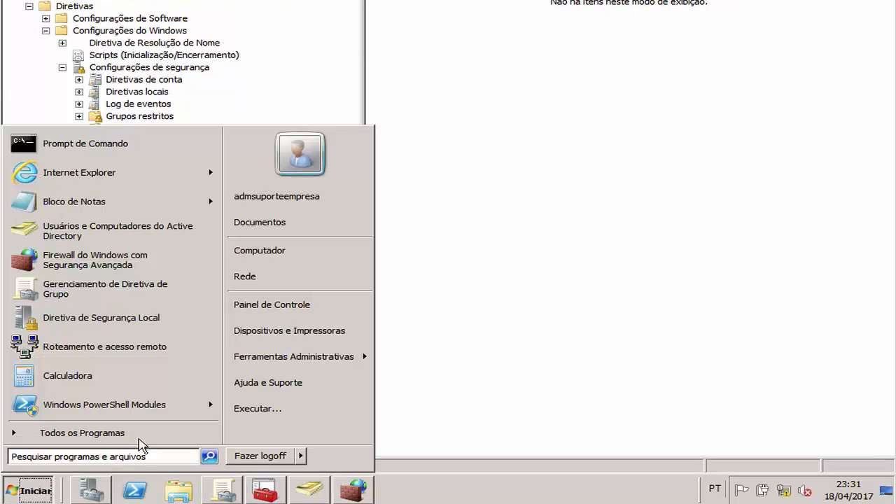
mouse_move(301, 358)
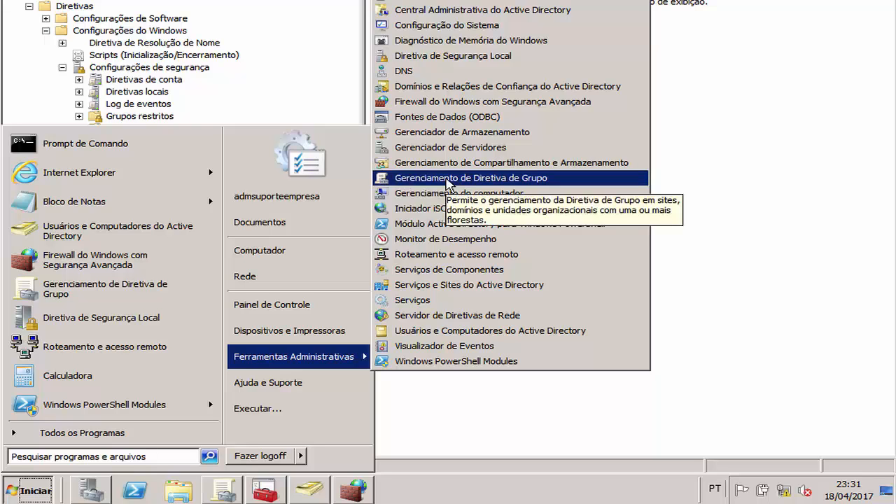
left_click(276, 494)
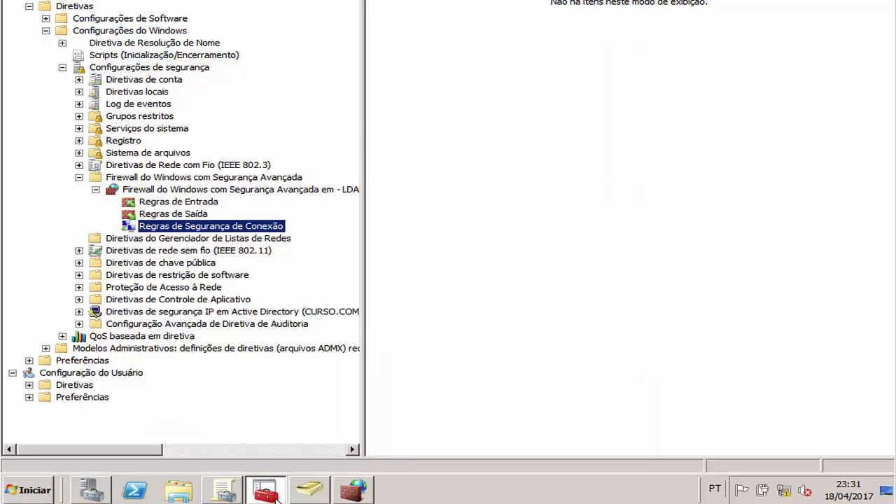
left_click(275, 495)
left_click(231, 492)
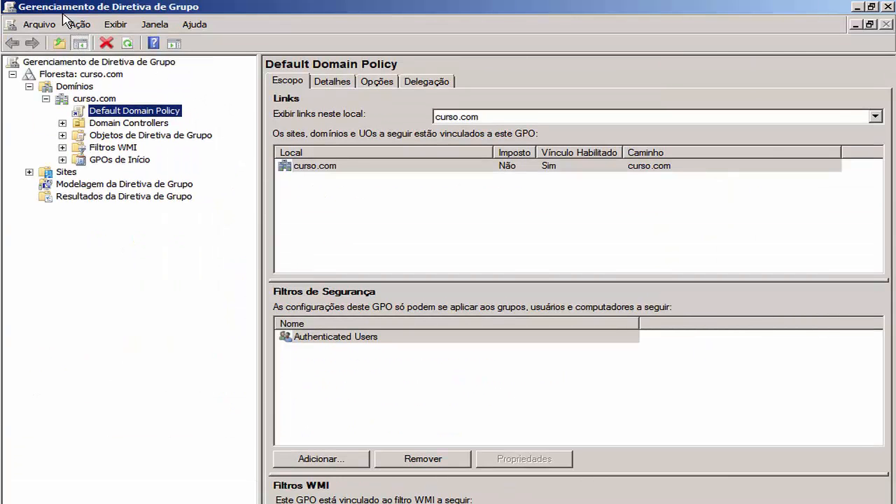
Step: Expand the containers under curso.com and review the policies in Domain Controllers and Objetos de Diretiva de Grupo
left_click(62, 123)
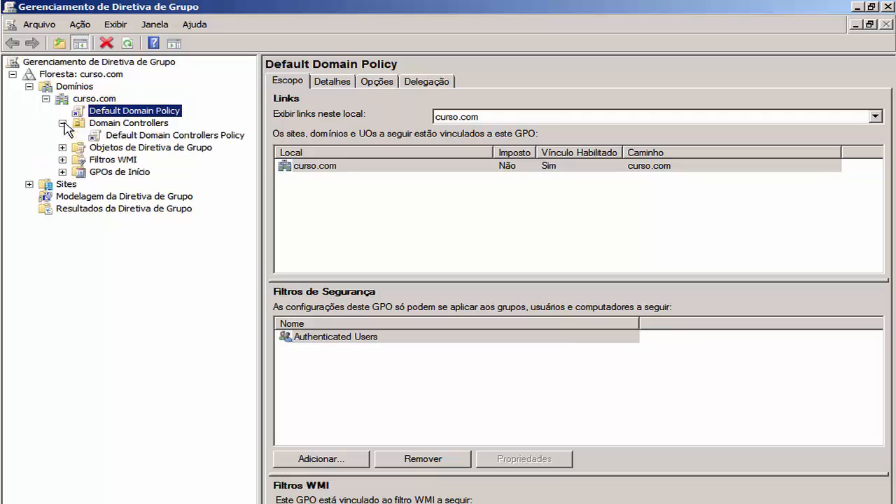
left_click(63, 147)
left_click(62, 196)
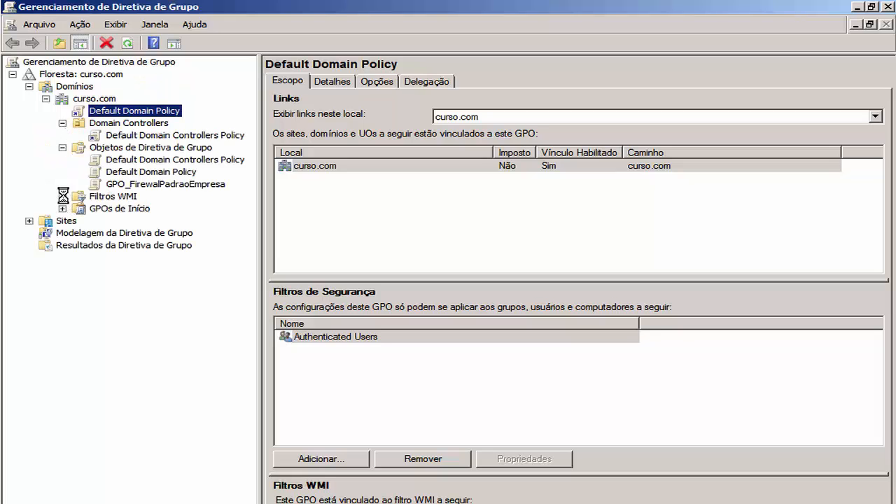
left_click(62, 209)
left_click(92, 123)
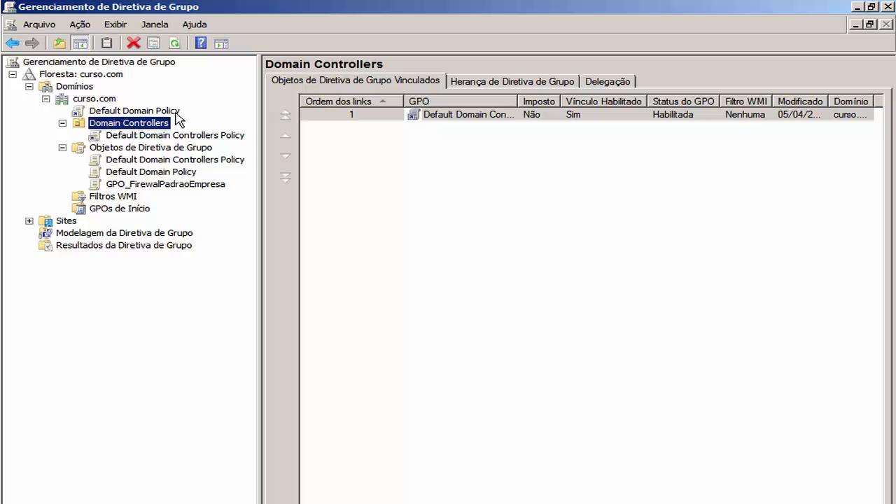
left_click(149, 147)
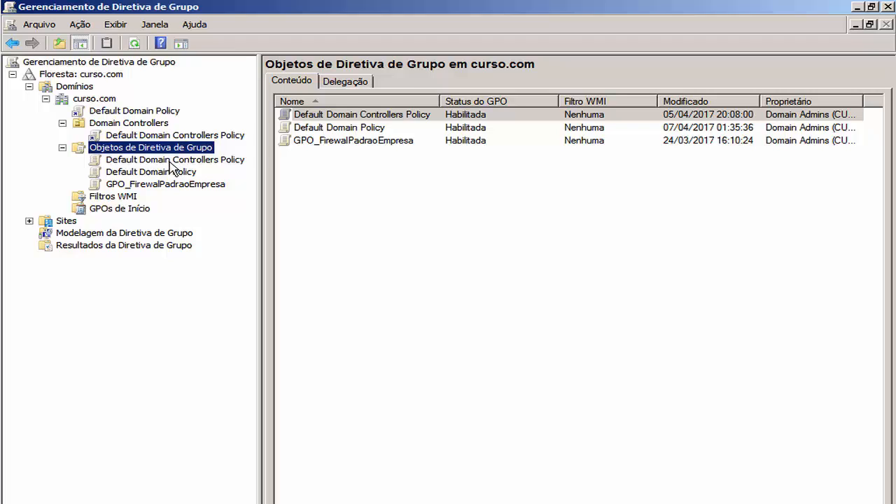
left_click(135, 124)
Step: Create a GPO named GPO_IPsec linked to the curso.com domain, with no source starter GPO
left_click(105, 101)
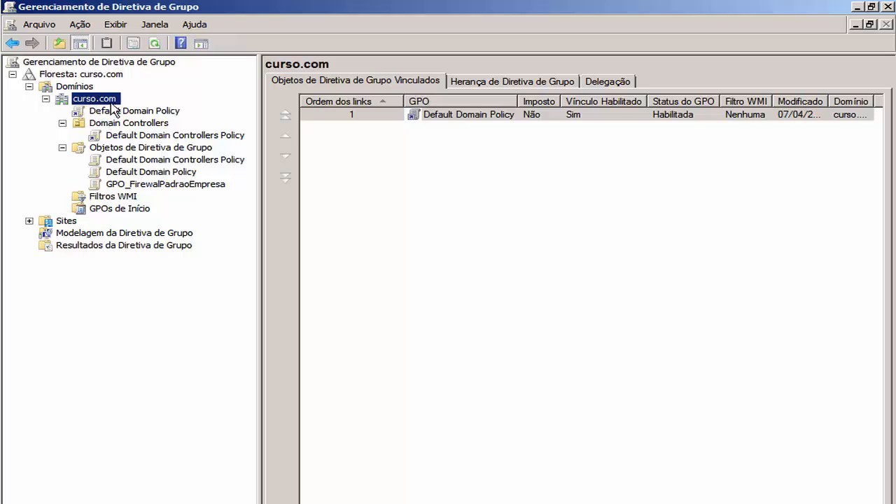
right_click(119, 104)
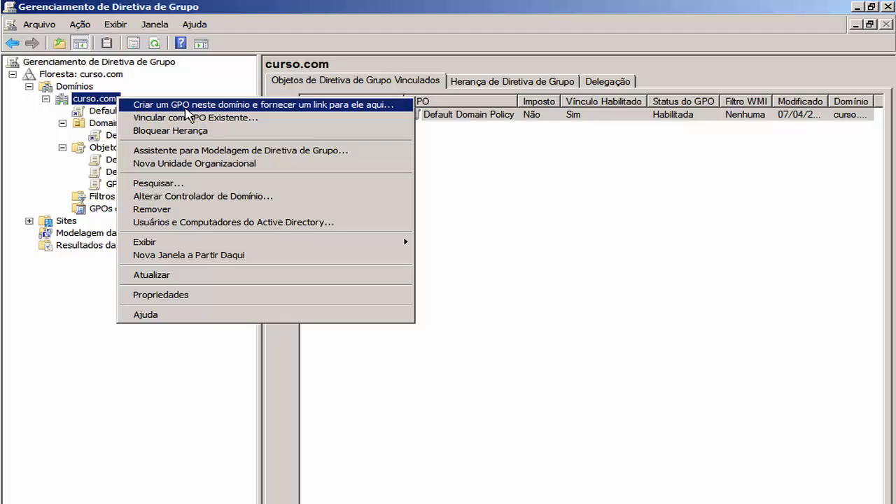
left_click(186, 106)
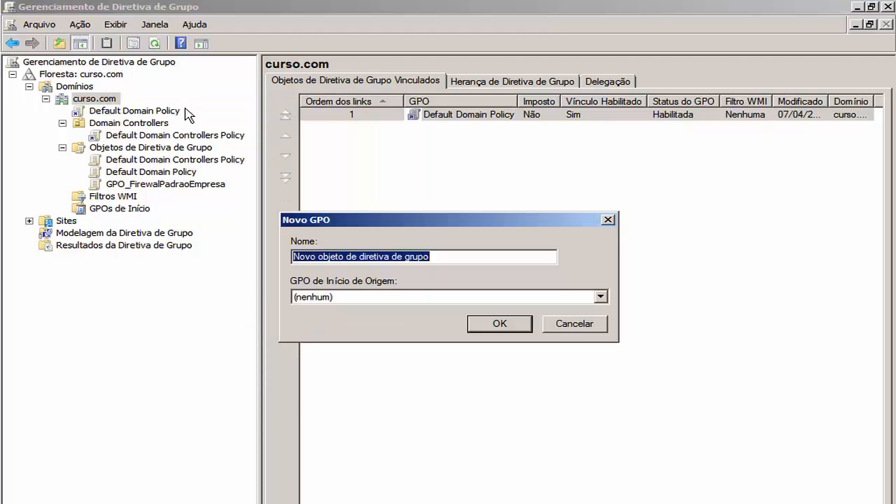
type("GP")
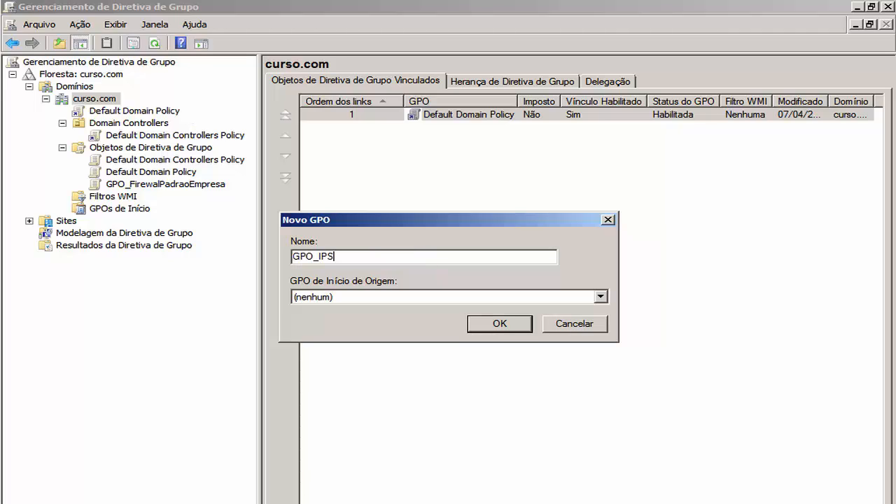
type("O_IPsec_")
key("Return")
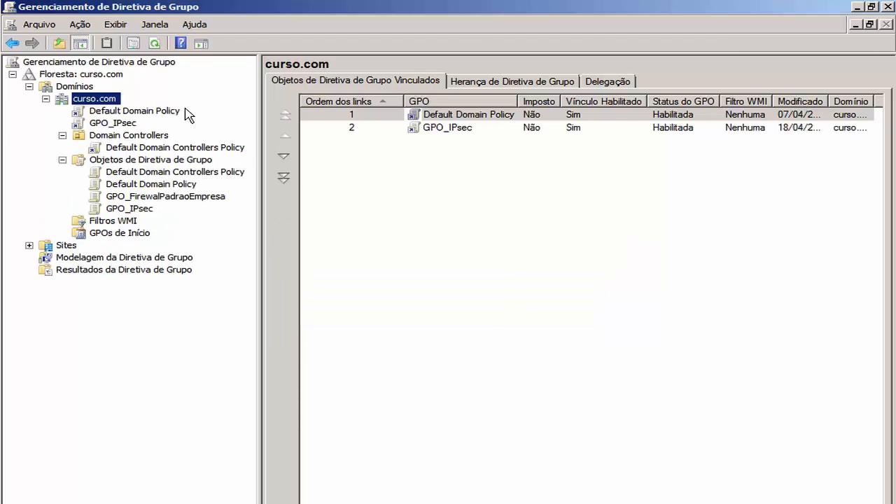
Step: Select the GPO_IPsec link under curso.com, dismiss the link notice, and open the policy for editing
left_click(140, 125)
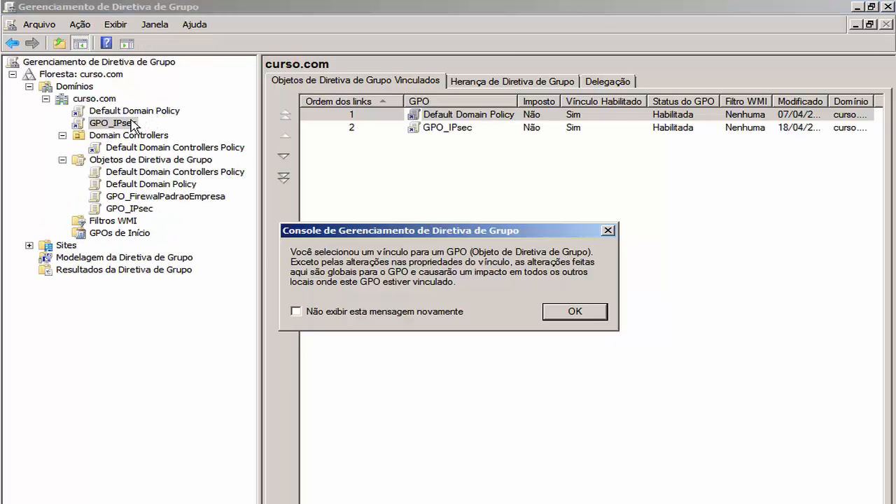
left_click(571, 313)
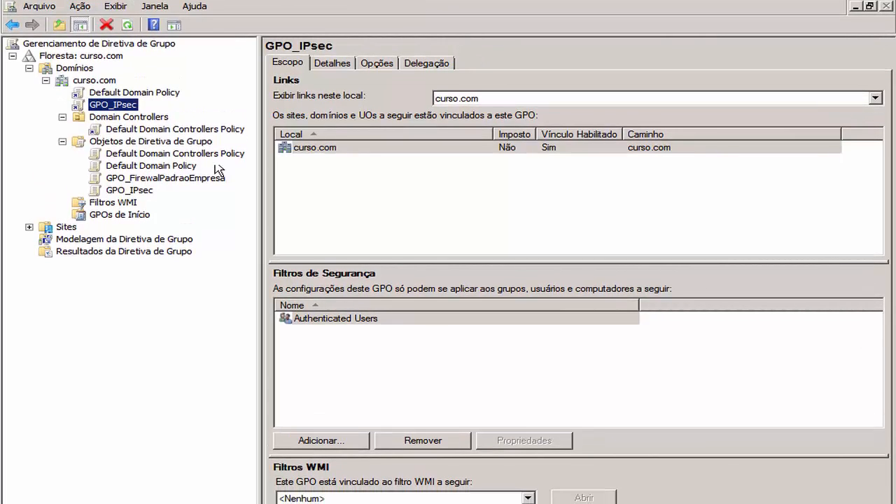
right_click(128, 109)
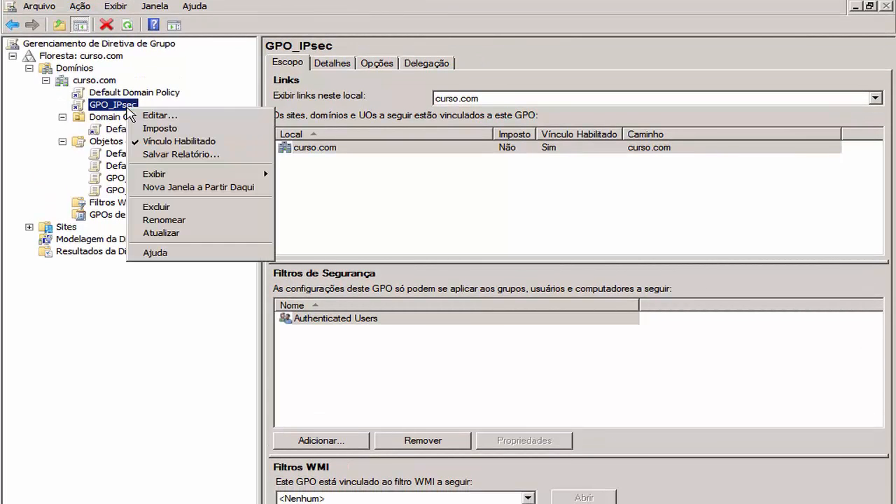
left_click(140, 115)
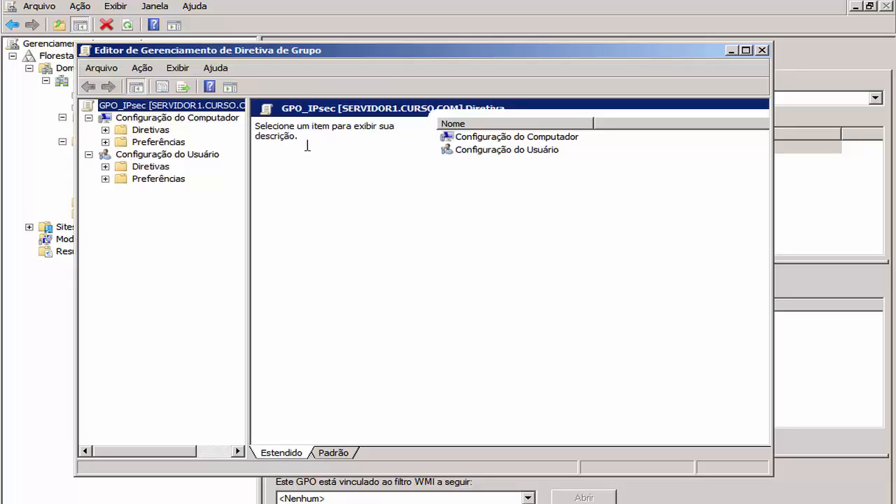
Step: In GPO_IPsec, open Configurações de segurança within the computer's Diretivas, Configurações do Windows, dismissing the Modelos Administrativos errors
left_click(166, 130)
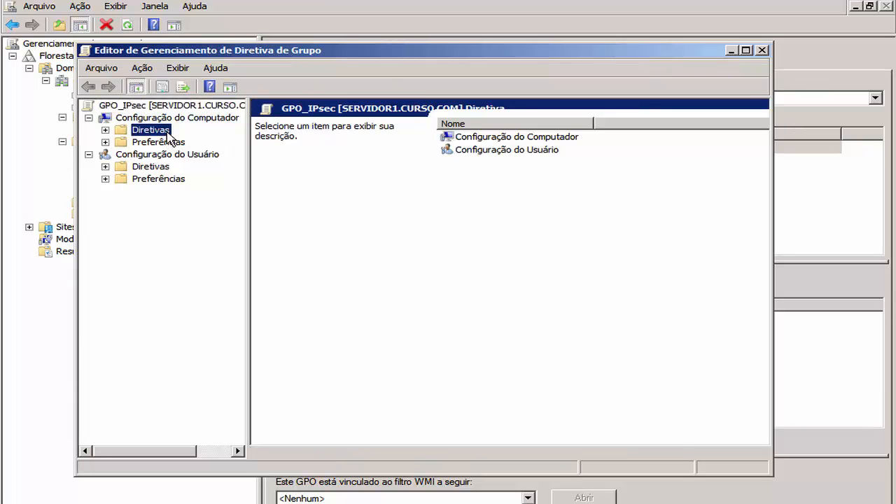
left_click(578, 307)
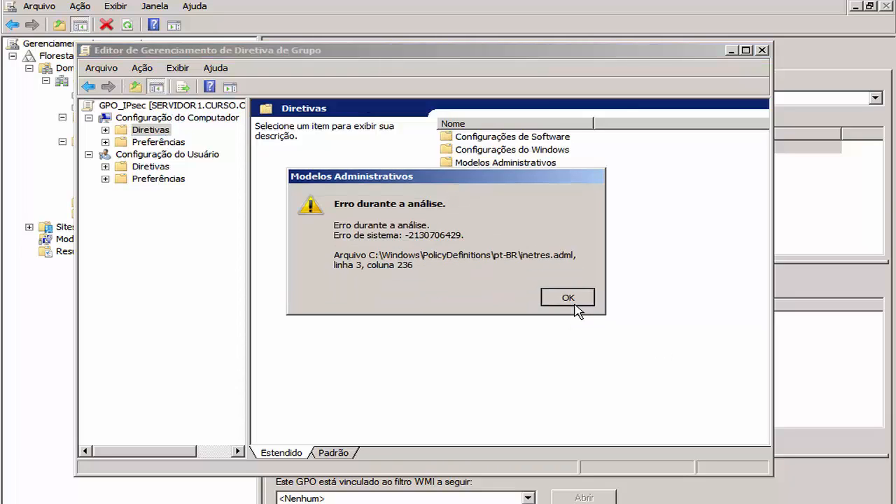
left_click(575, 308)
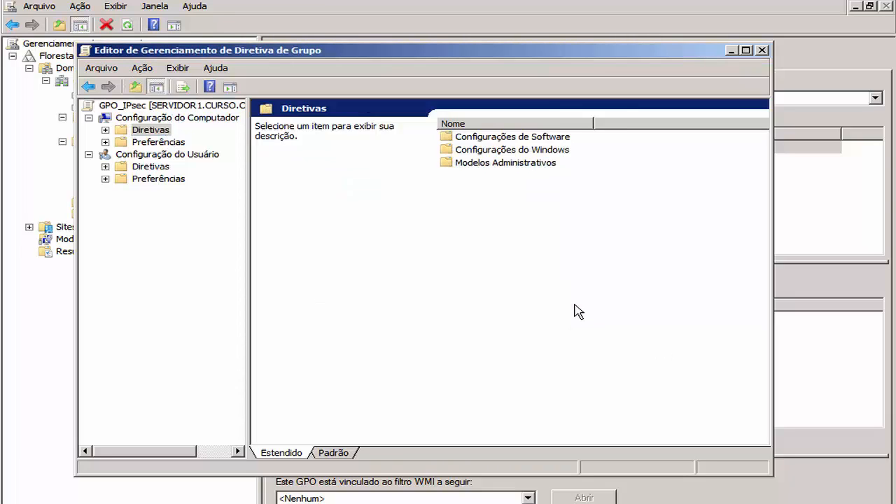
left_click(167, 133)
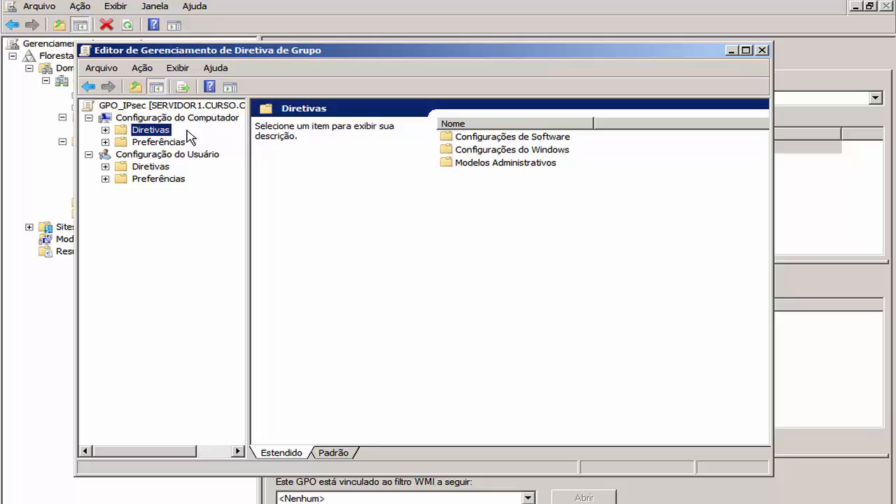
left_click(499, 151)
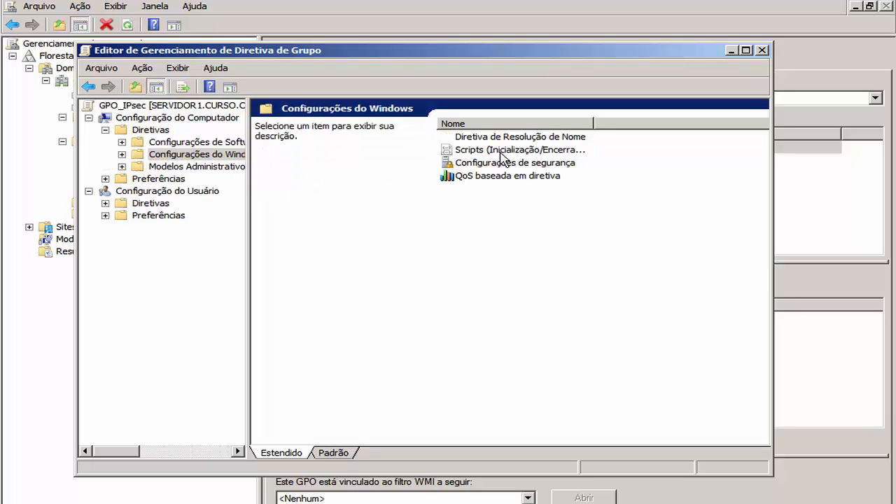
left_click(510, 166)
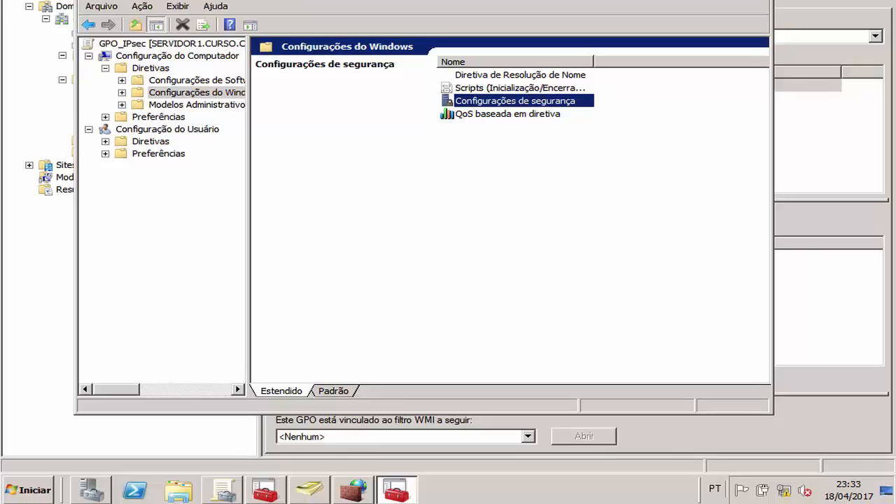
left_click(385, 490)
left_click(386, 490)
double_click(550, 101)
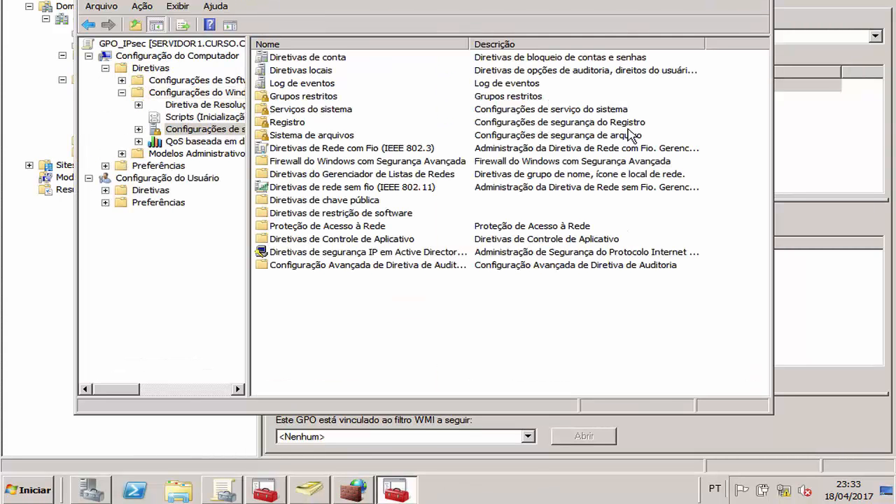
Step: Open Firewall do Windows com Segurança Avançada, widen the policy tree and expand the firewall node down to its rule categories
left_click(363, 166)
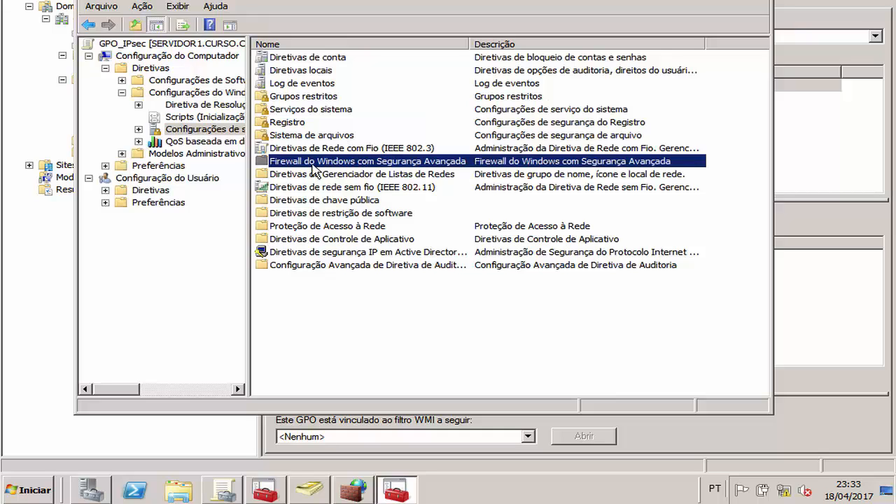
double_click(476, 163)
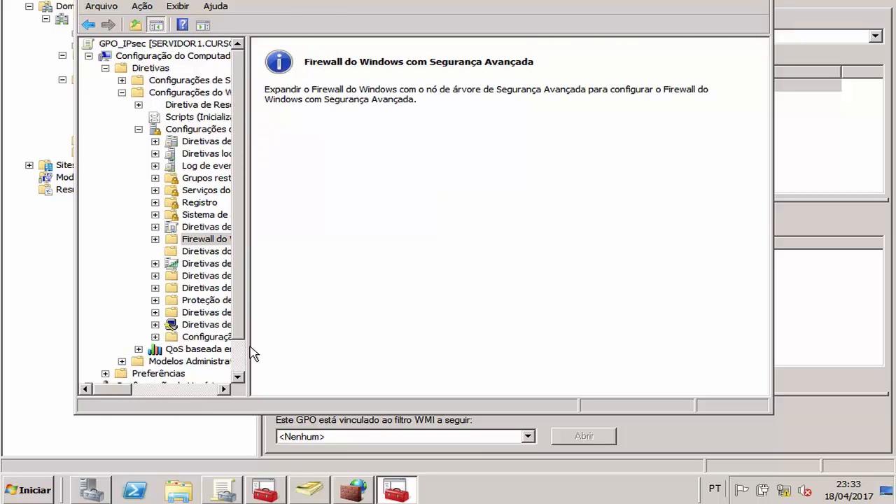
left_click_drag(246, 346, 415, 346)
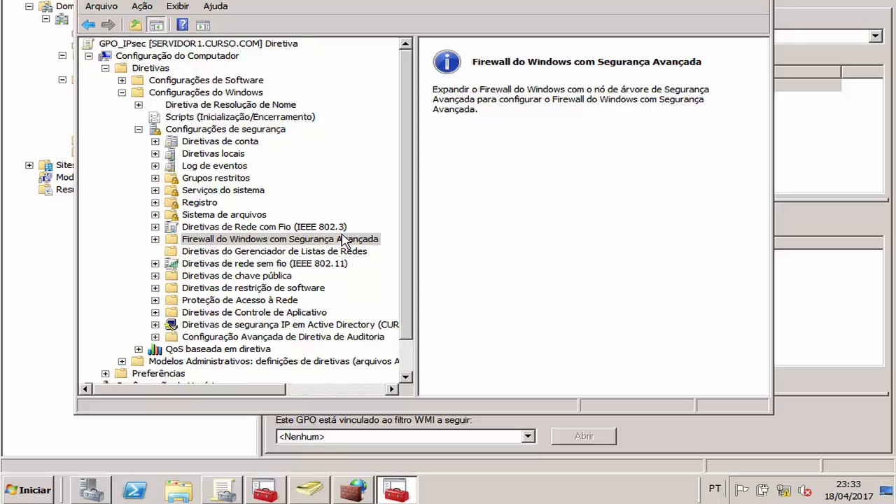
left_click(156, 240)
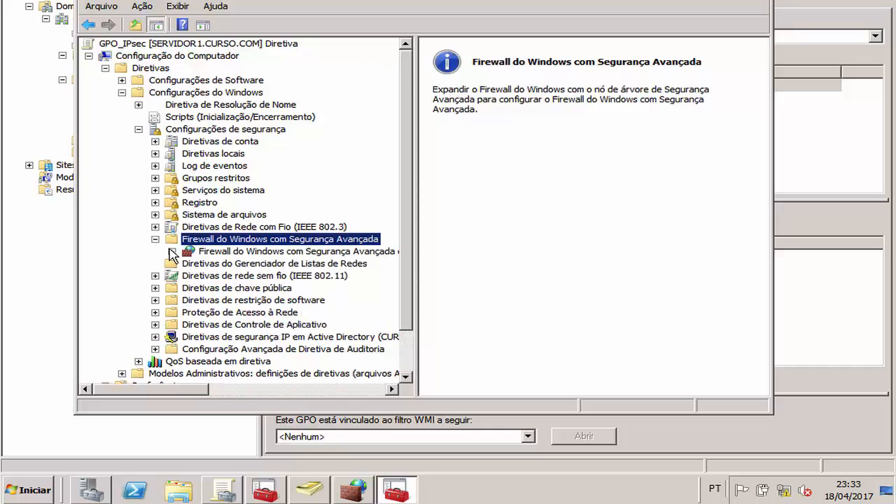
left_click(171, 252)
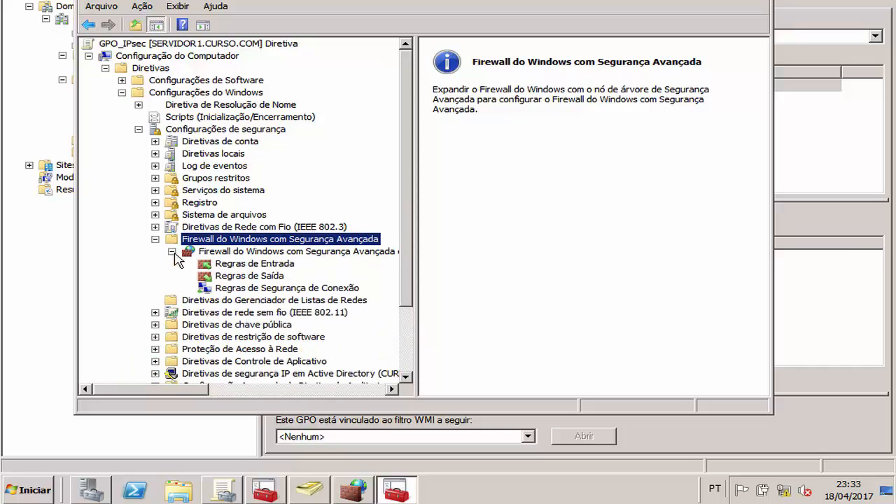
Step: Start a new rule under Regras de Segurança de Conexão in the GPO_IPsec firewall policy
left_click(237, 252)
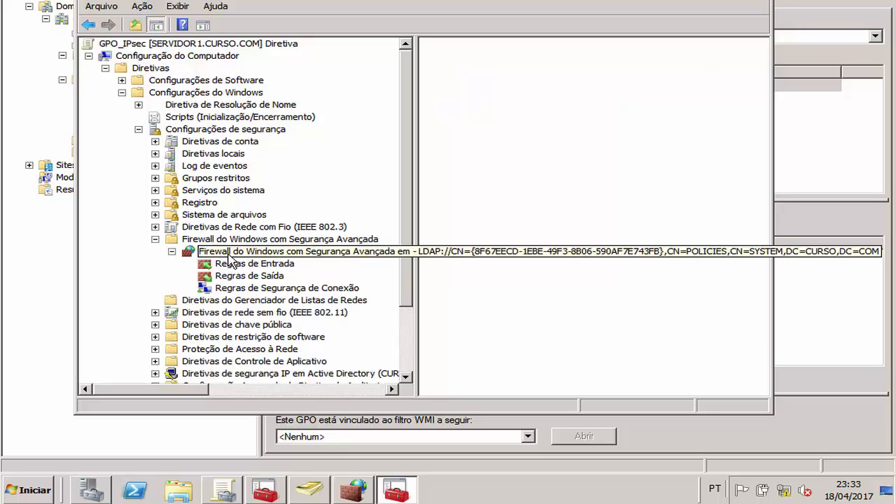
left_click(245, 290)
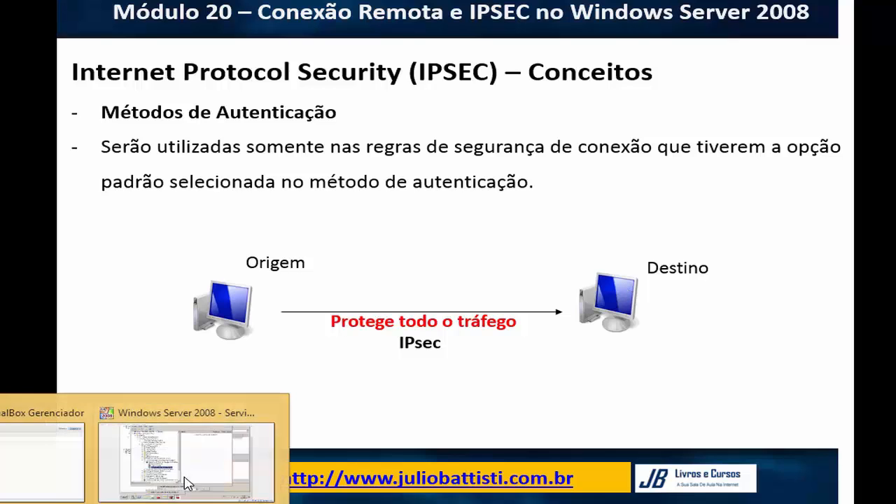
left_click(184, 426)
right_click(335, 291)
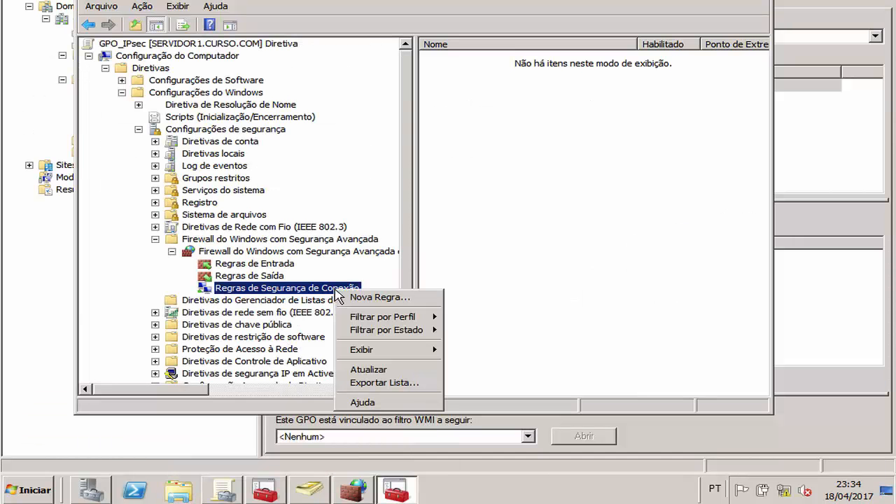
left_click(376, 297)
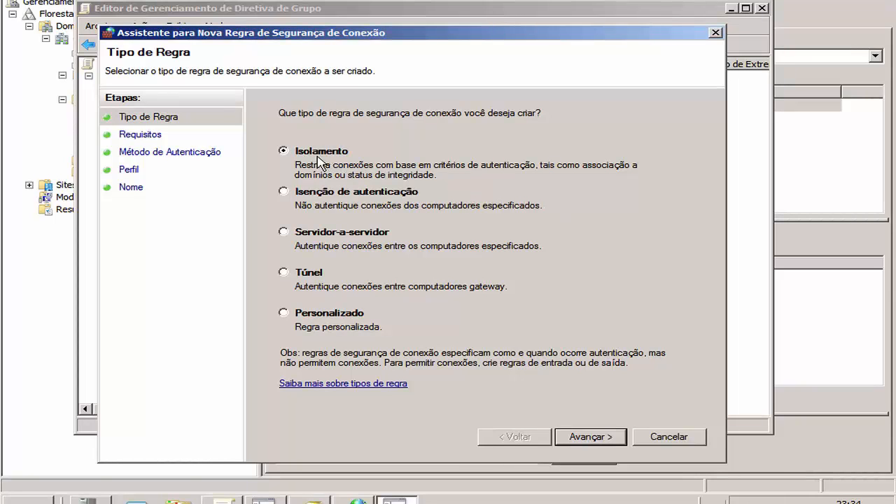
Step: Look through the connection security rule types, choose Isolamento and continue to the authentication requirements
left_click(313, 194)
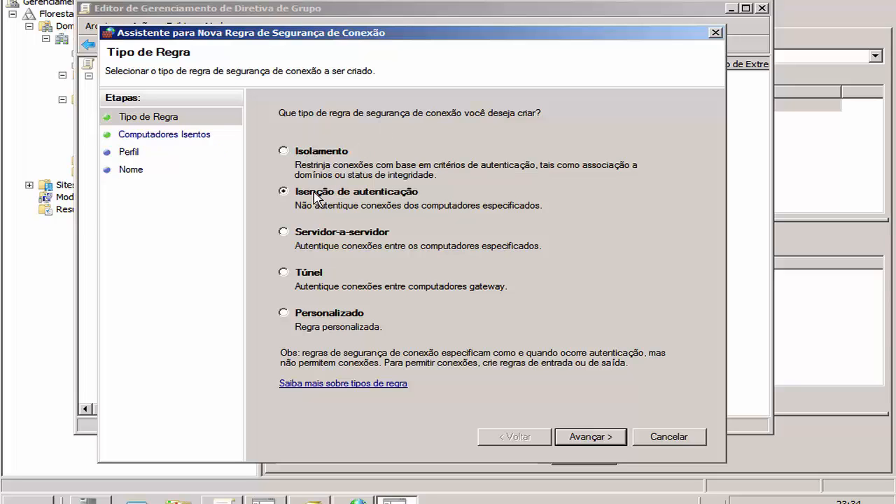
left_click(352, 240)
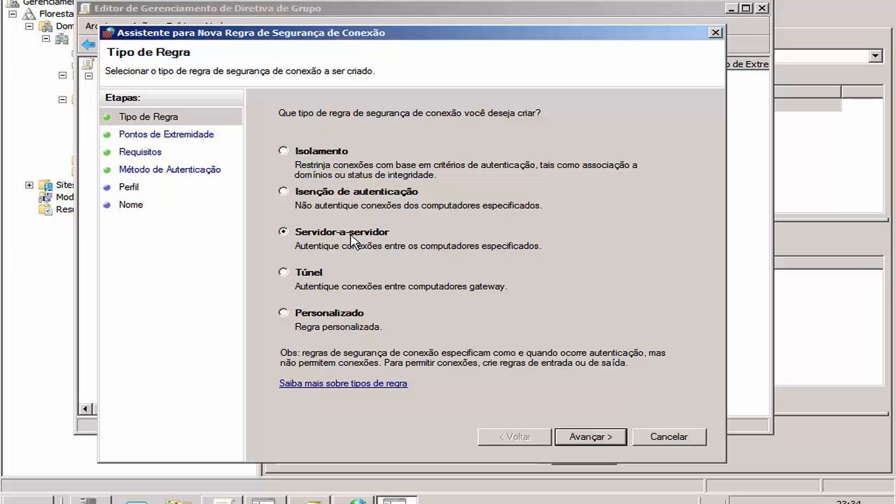
left_click(308, 274)
left_click(331, 316)
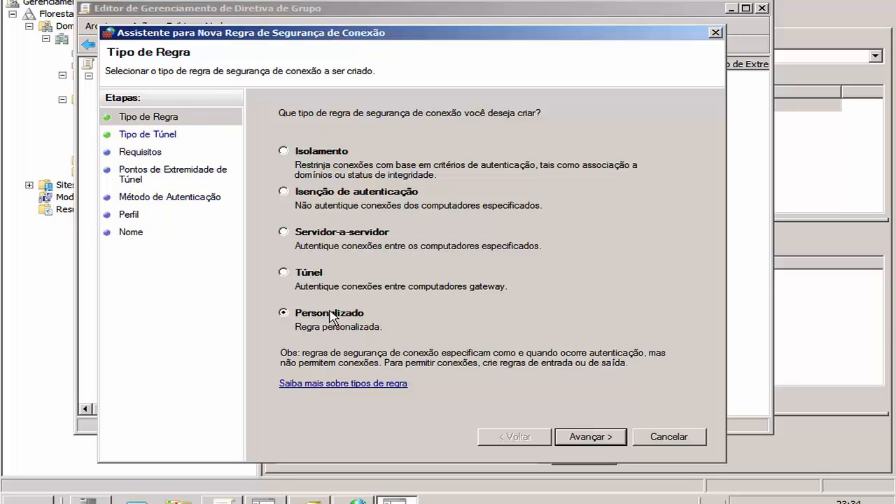
left_click(313, 154)
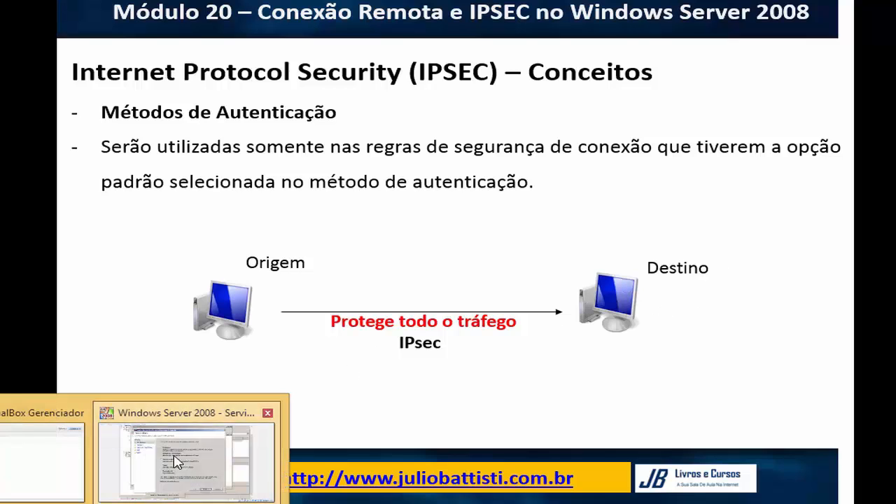
left_click(176, 456)
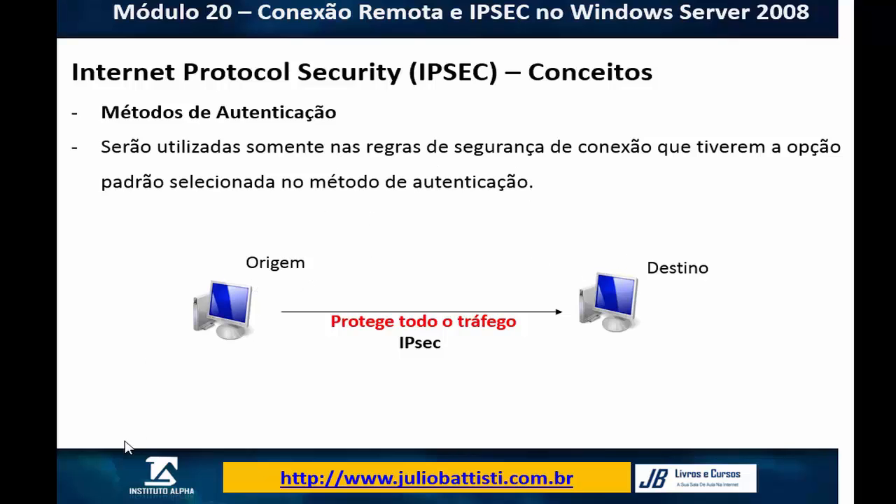
left_click(165, 449)
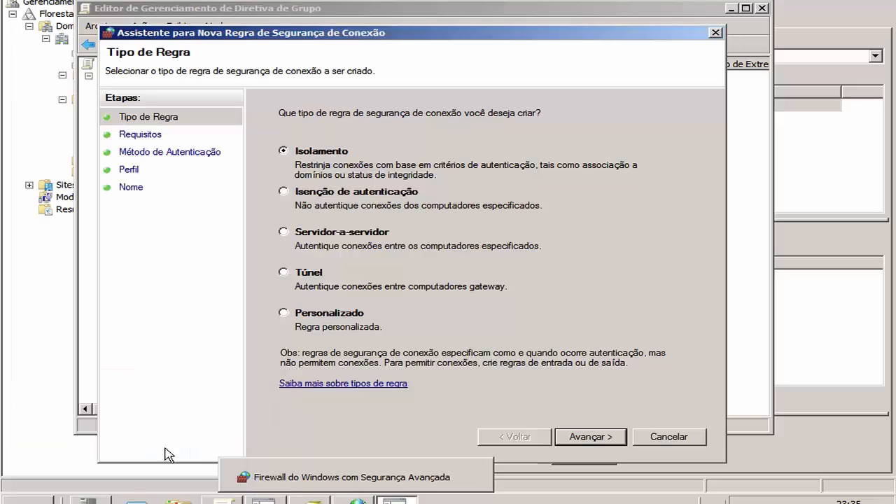
left_click(317, 195)
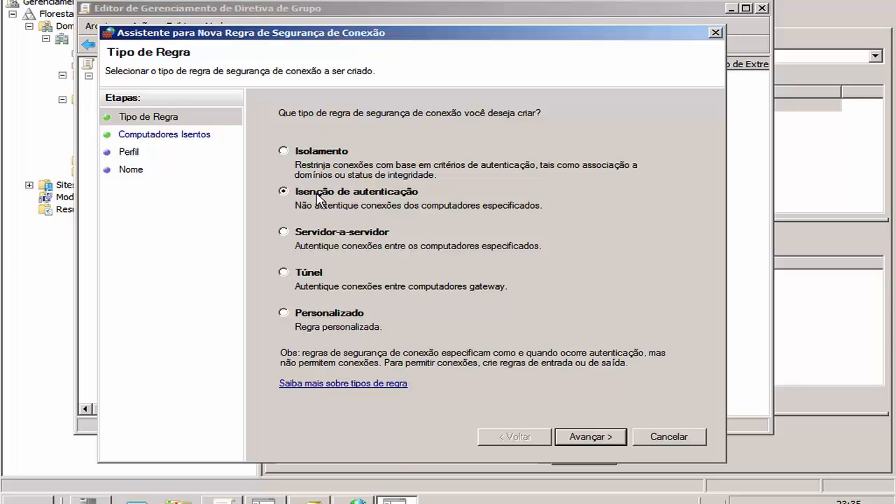
left_click(328, 152)
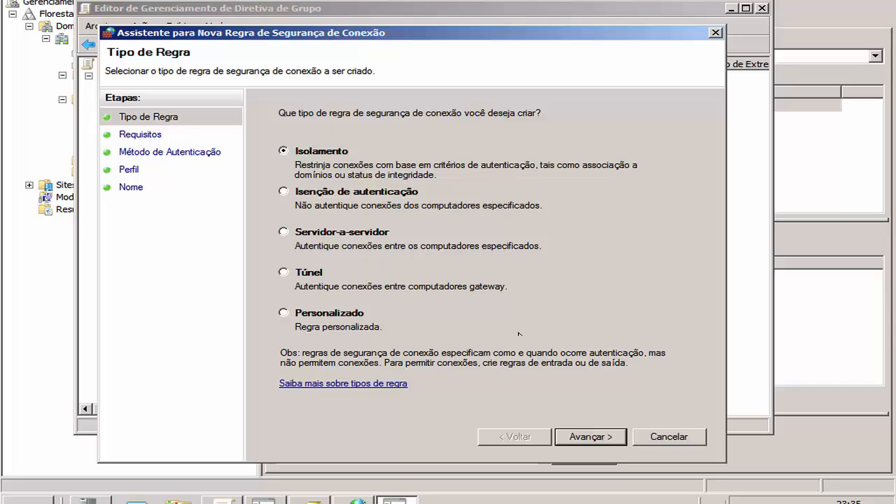
left_click(569, 441)
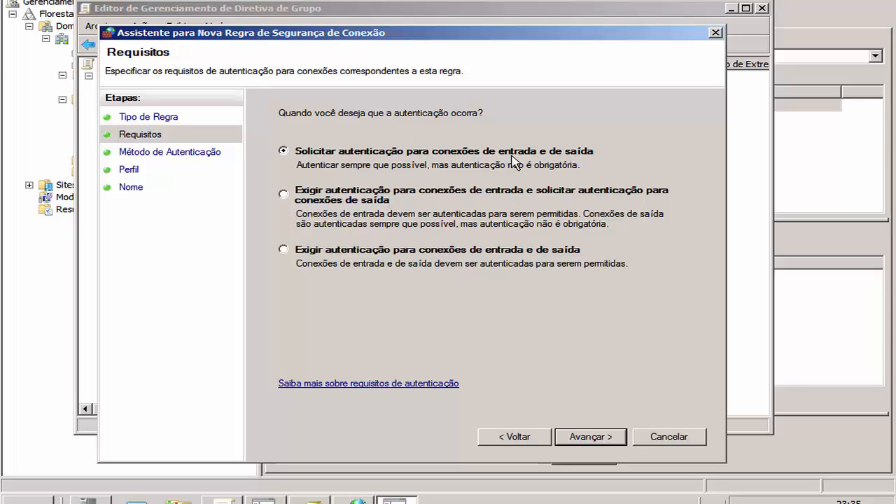
Step: Compare the authentication requirements and continue with Solicitar autenticação para conexões de entrada e de saída
left_click(363, 198)
left_click(348, 251)
left_click(356, 201)
left_click(327, 251)
left_click(329, 199)
left_click(329, 154)
left_click(592, 441)
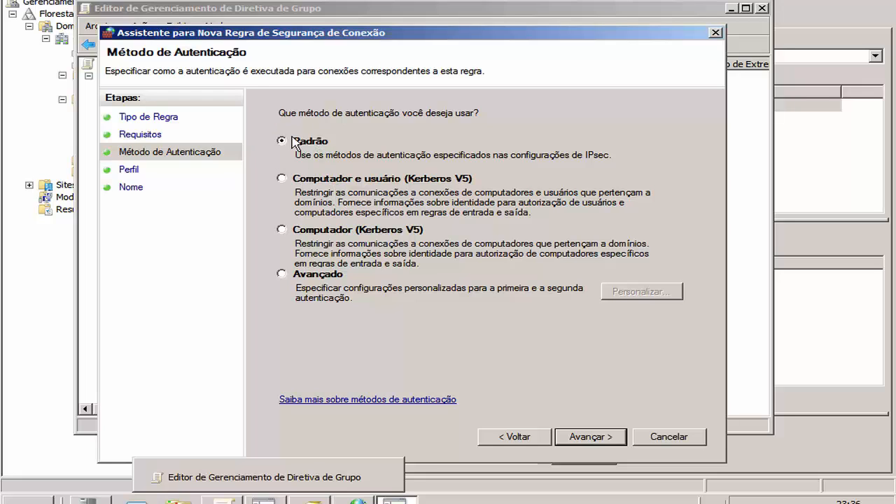
Step: Compare the authentication methods, keep Padrão for the rule and continue to the profile settings
left_click(378, 183)
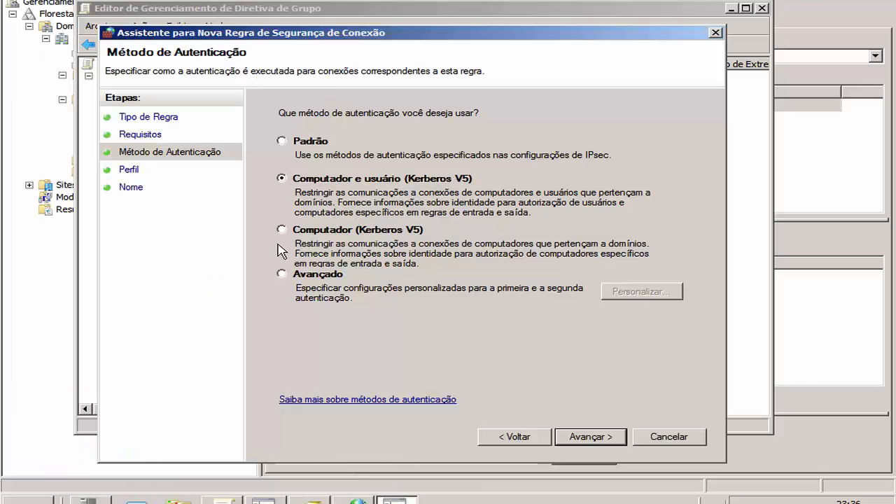
left_click(282, 231)
left_click(323, 273)
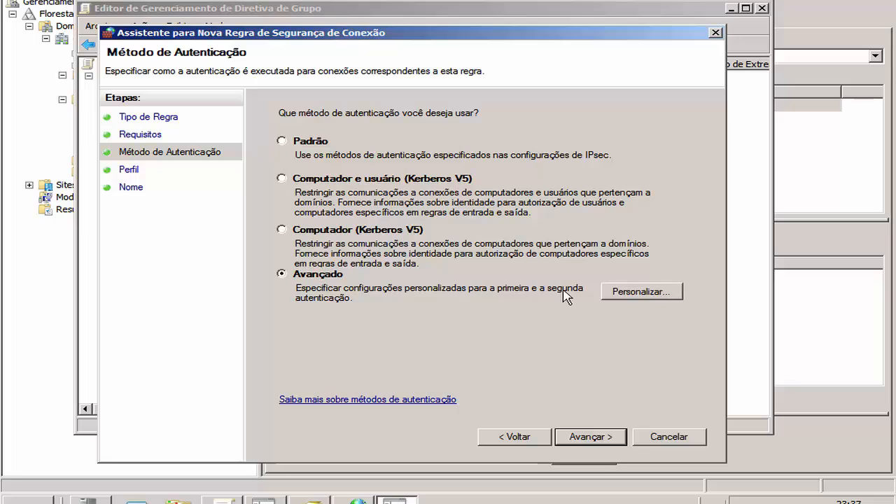
left_click(345, 179)
left_click(322, 142)
left_click(596, 439)
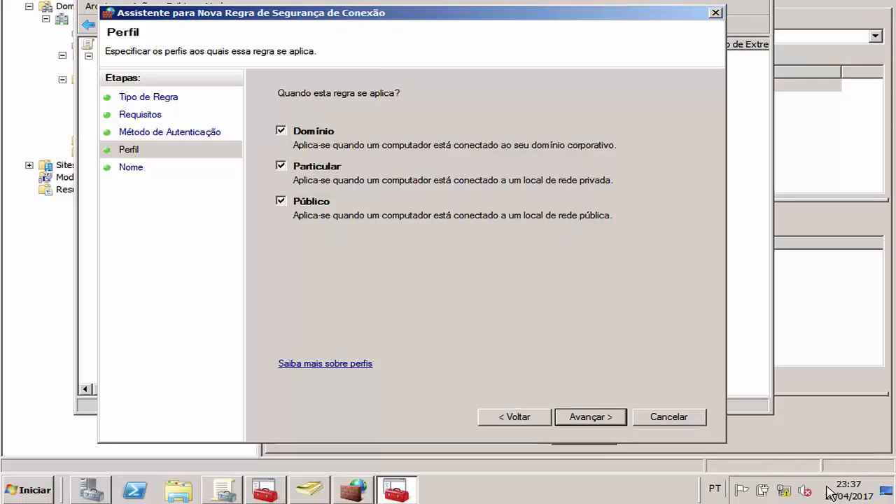
Step: Check the current network connection and apply the rule only to the Domínio profile, excluding Particular and Público
left_click(789, 495)
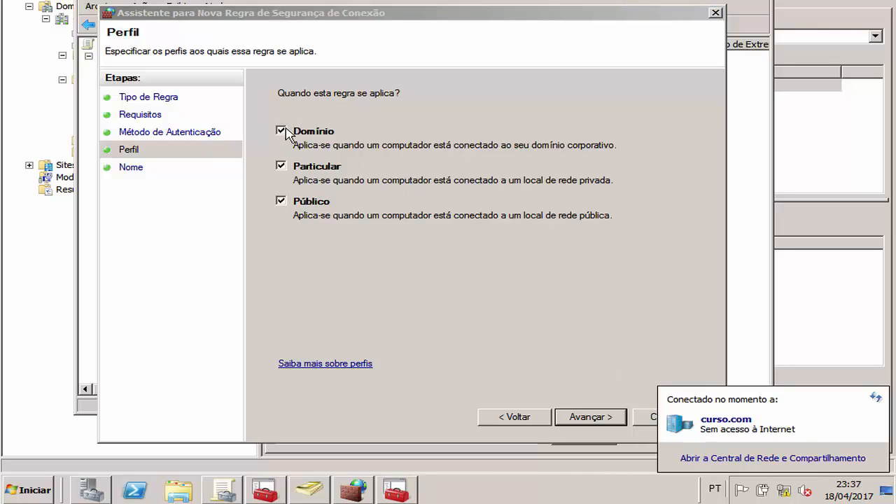
left_click(283, 168)
left_click(281, 203)
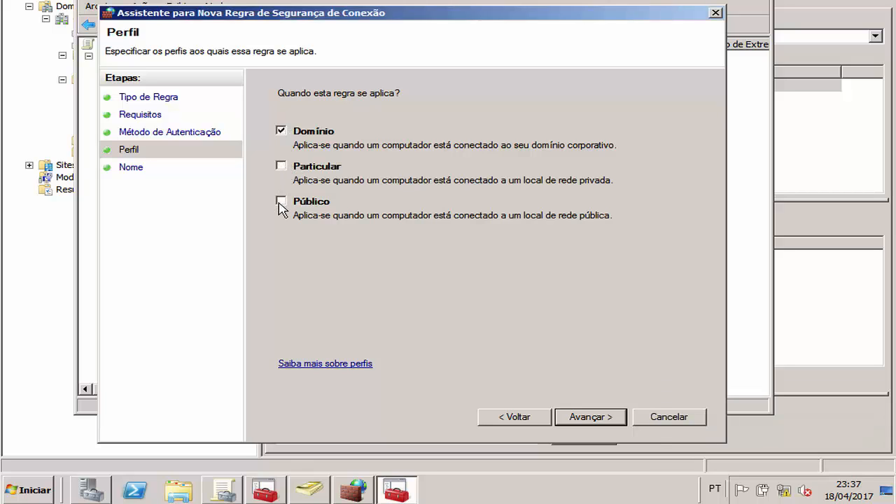
left_click(592, 418)
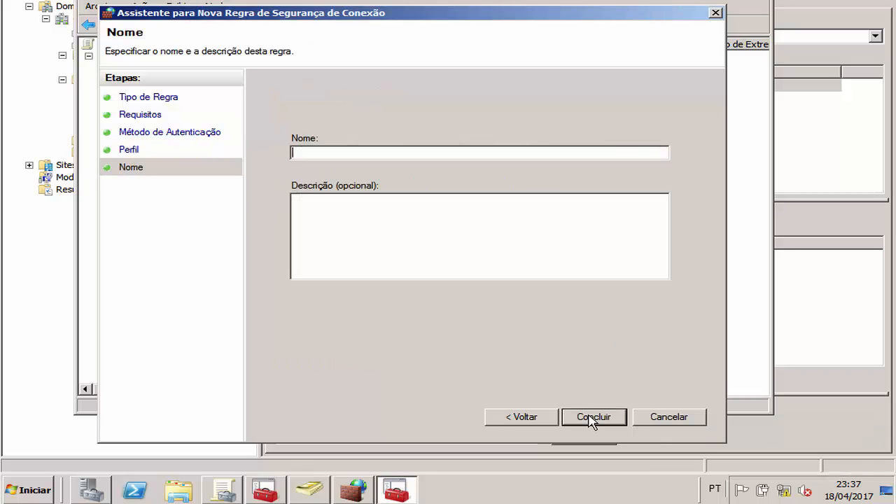
Step: Name the connection security rule Isolamento-Dominio, leave its description empty and finish creating it
type("GPOIPSEIPSE")
key("BackSpace")
key("BackSpace")
key("BackSpace")
type("IS")
type("olamen")
type("to-DoK")
type("MINI")
key("BackSpace")
key("BackSpace")
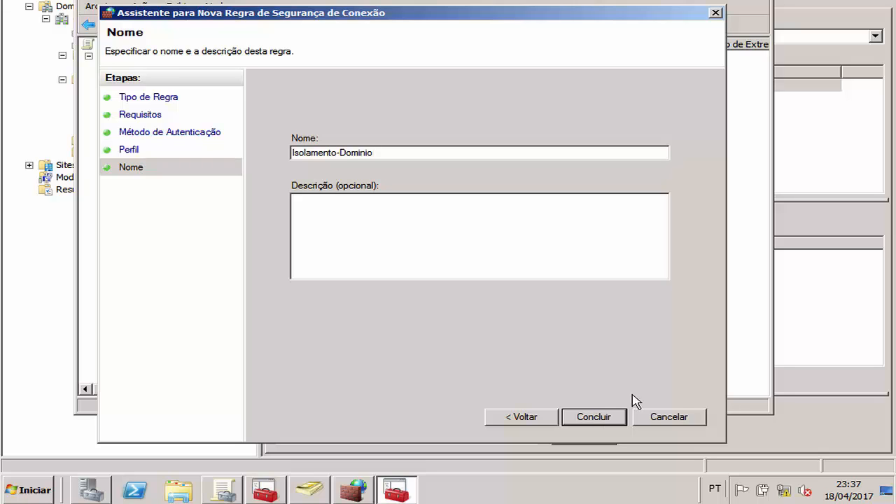
left_click(462, 245)
left_click_drag(403, 150, 156, 156)
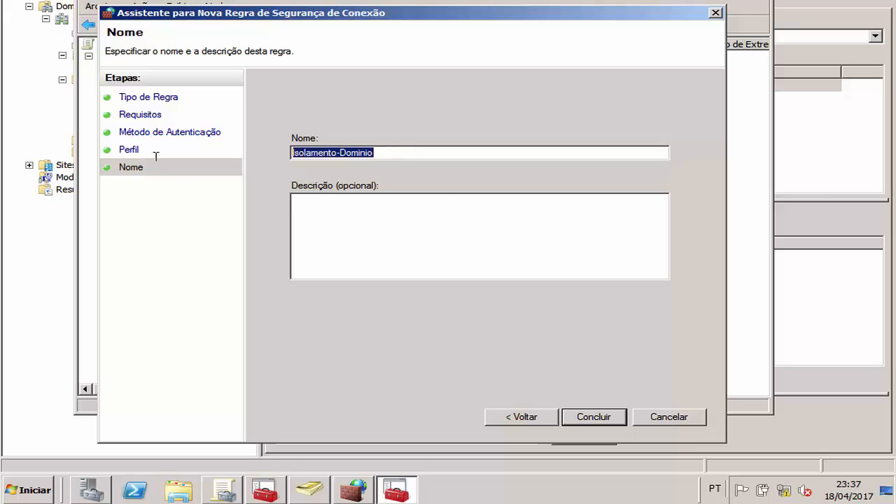
left_click(450, 200)
left_click(578, 419)
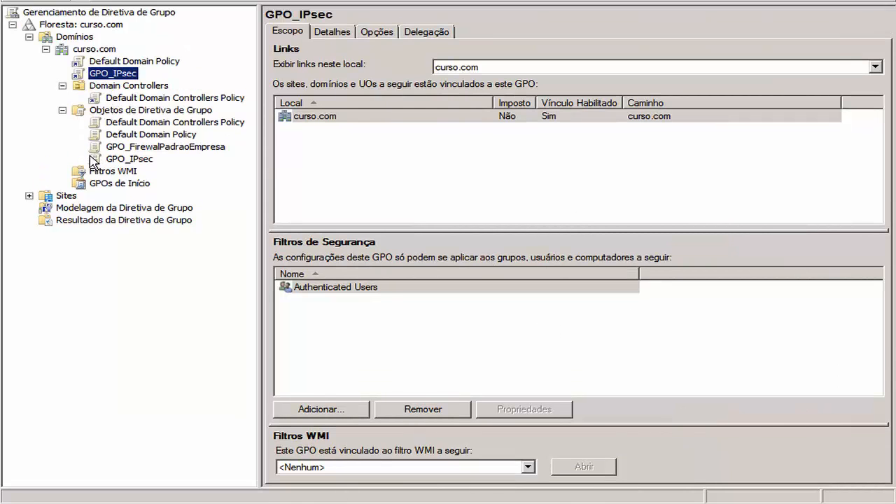
Step: Select the curso.com domain, then switch to the Command Prompt and run gpupdate /force to refresh the policies
left_click(93, 51)
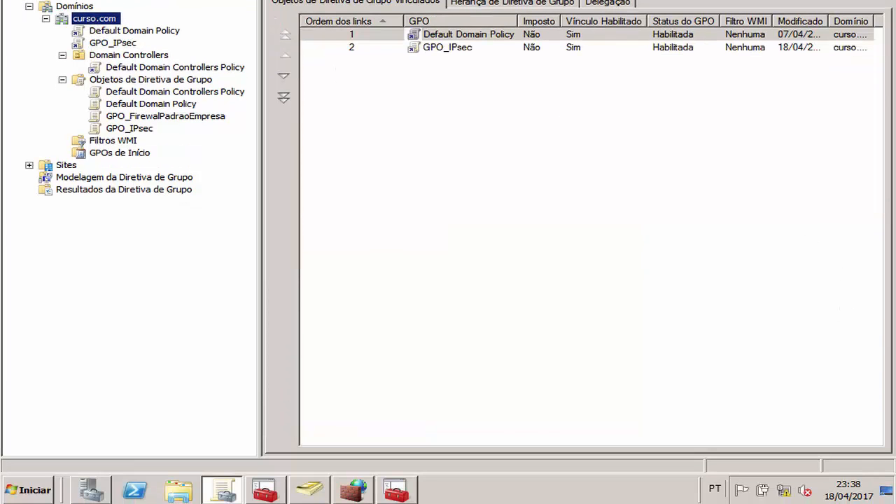
left_click(40, 490)
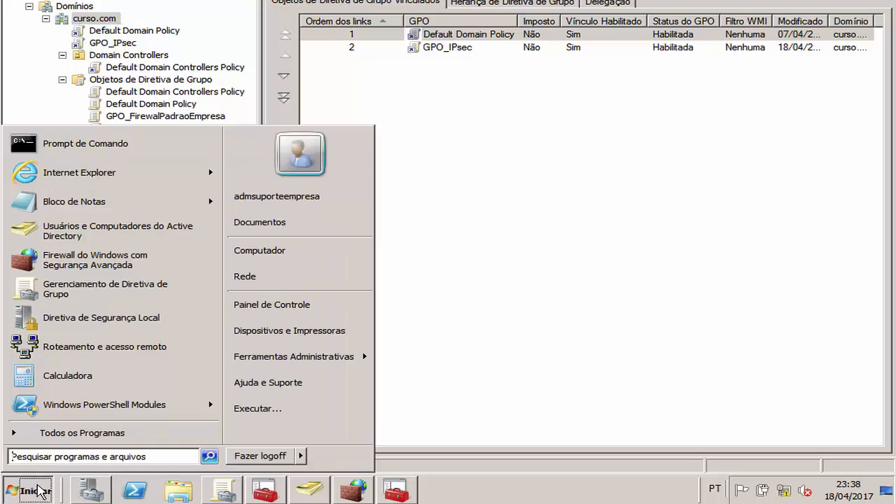
left_click(116, 158)
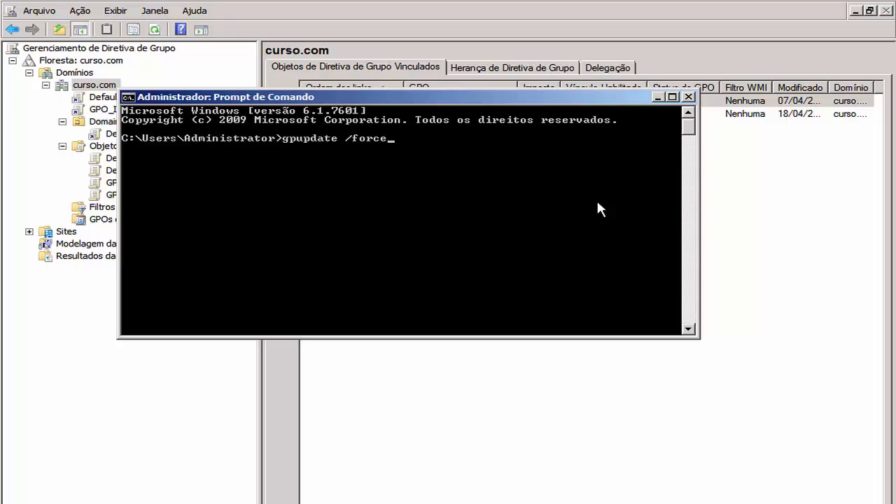
key("Return")
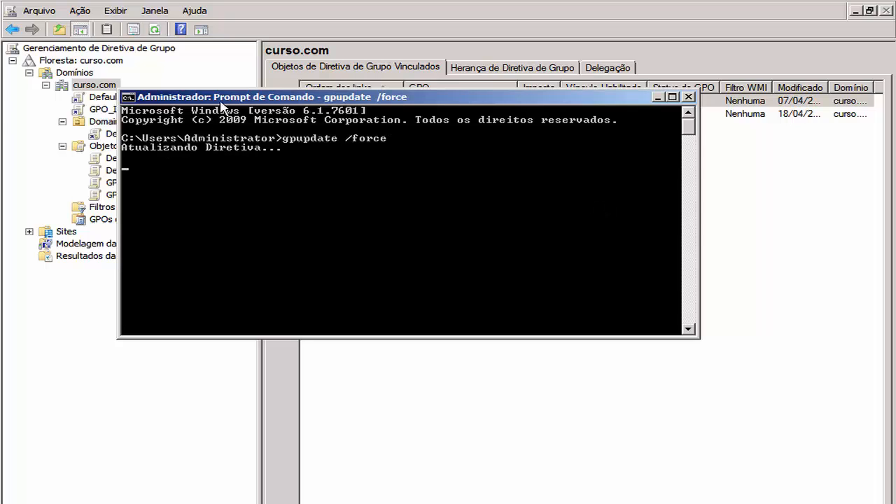
left_click_drag(218, 101, 327, 121)
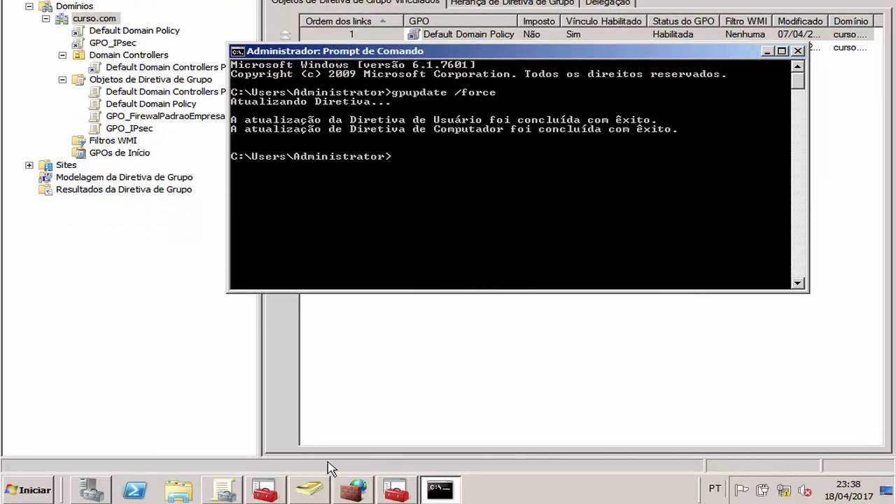
Step: Return to the GPO_IPsec policy editor and examine the authentication, protocol, computer, general and advanced properties of the Isolamento-Dominio rule
left_click(357, 492)
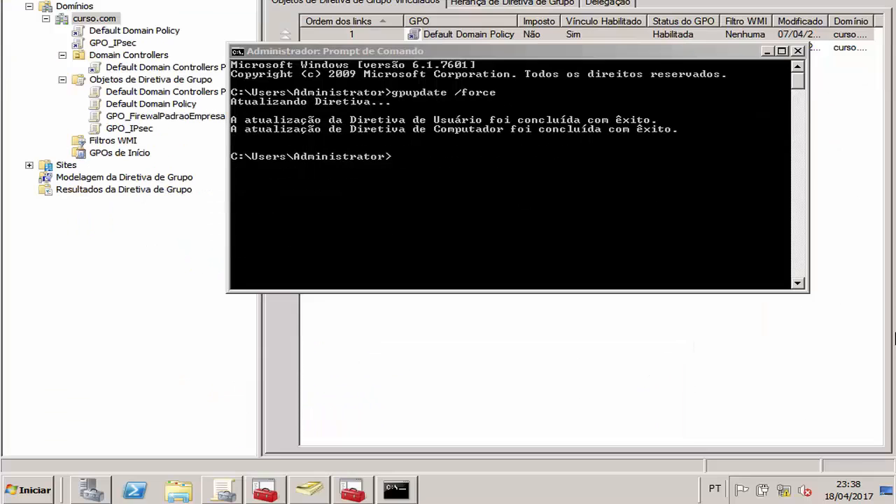
left_click(347, 490)
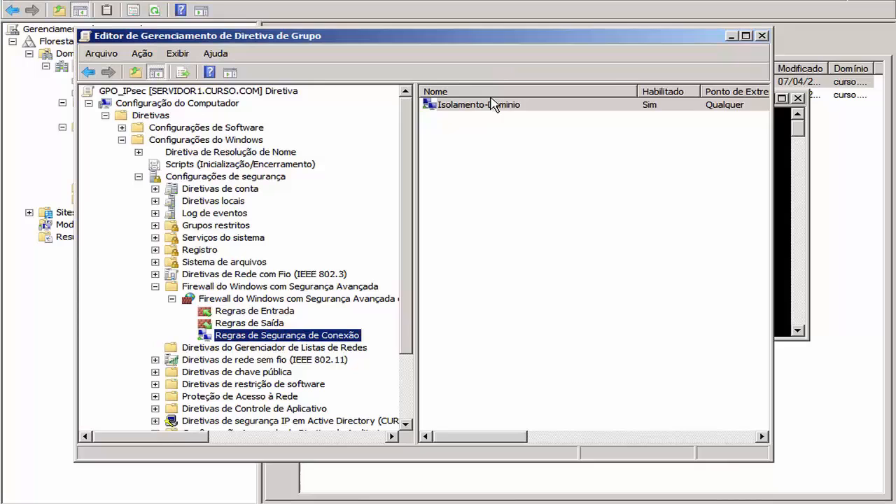
left_click(502, 57)
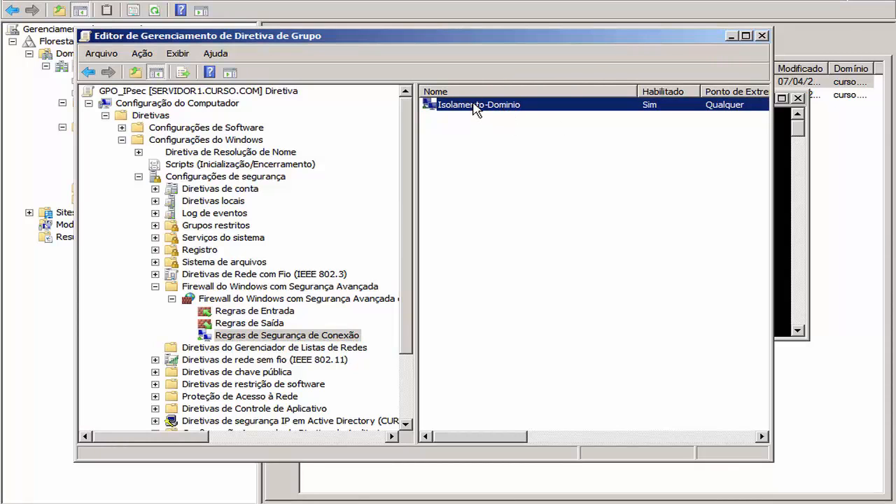
double_click(476, 109)
left_click(483, 105)
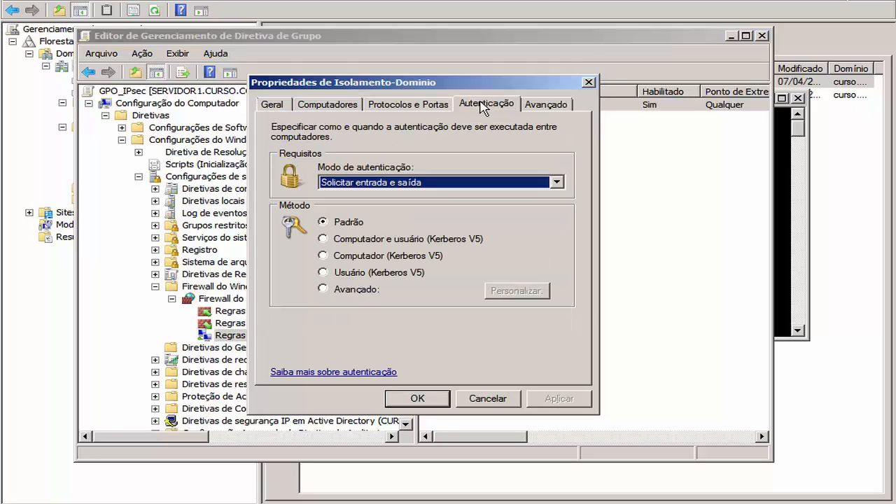
left_click(396, 107)
left_click(344, 105)
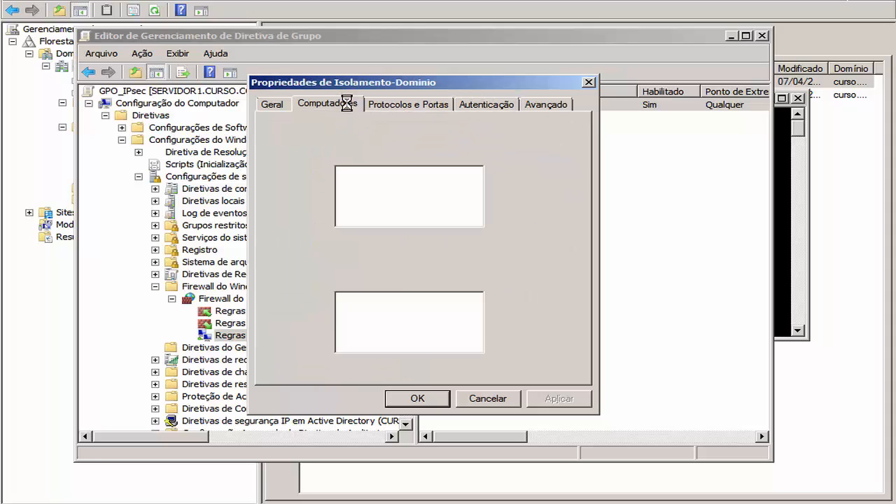
left_click(288, 106)
left_click(547, 104)
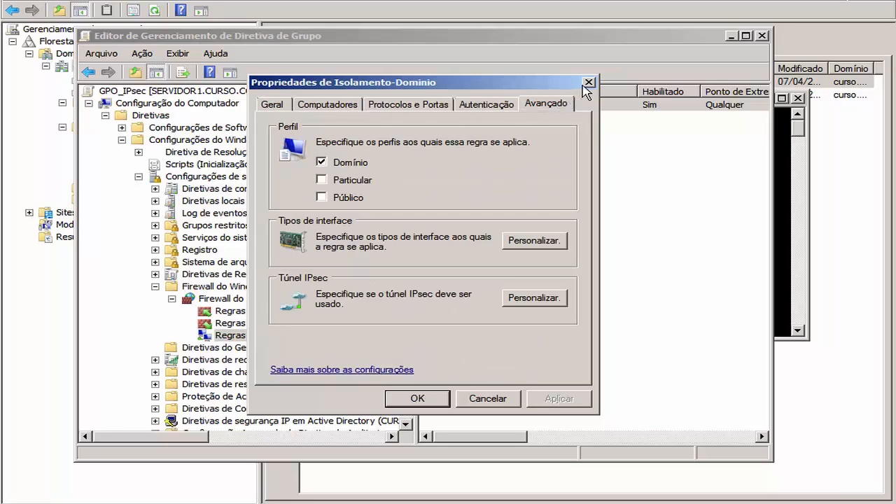
left_click(588, 83)
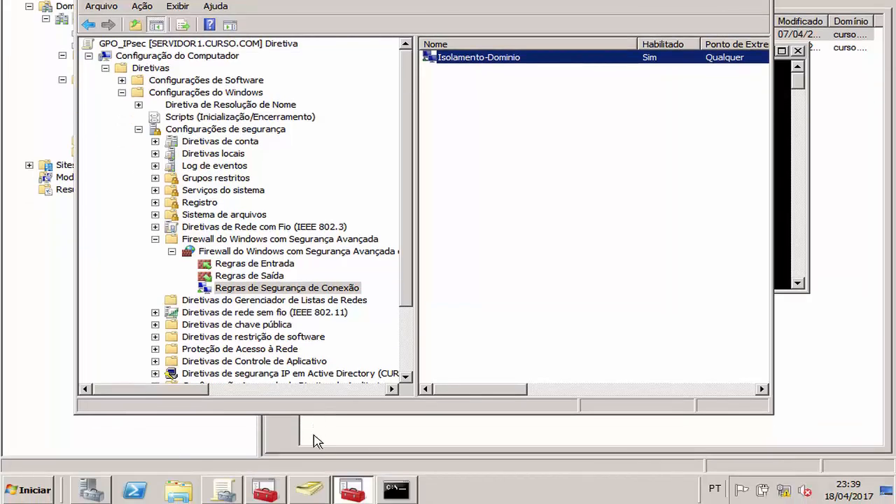
Step: Switch to Active Directory Users and Computers, check the OU-RH unit, collapse OU-Empresa and display the contents of the curso.com domain
left_click(316, 484)
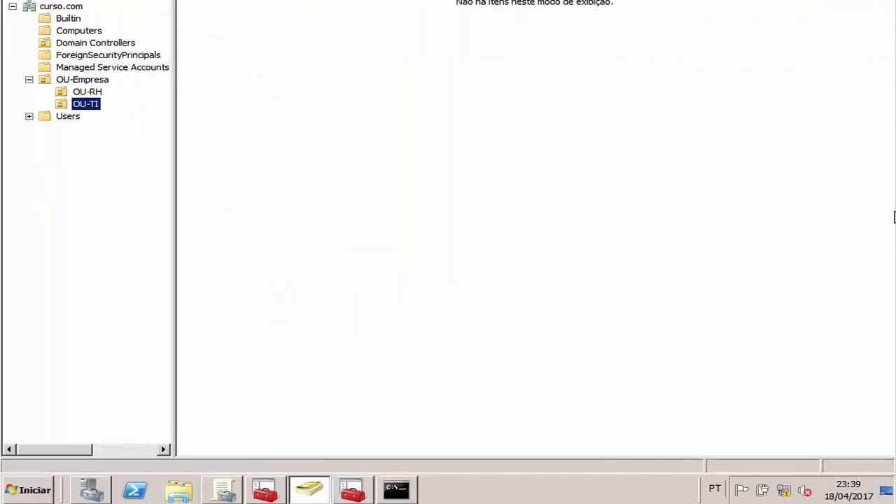
left_click(91, 92)
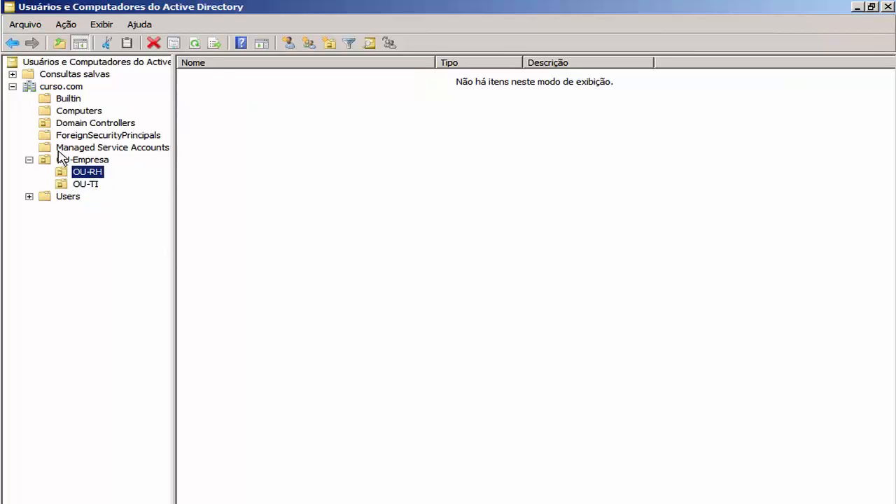
left_click(28, 160)
left_click(41, 87)
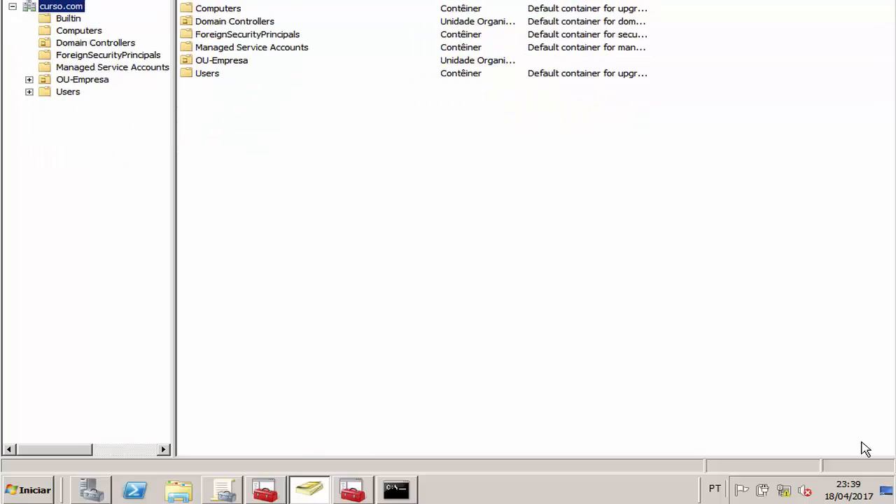
Step: Switch to Group Policy Management and examine the links and security filtering of GPO_IPsec under the curso.com domain
left_click(232, 485)
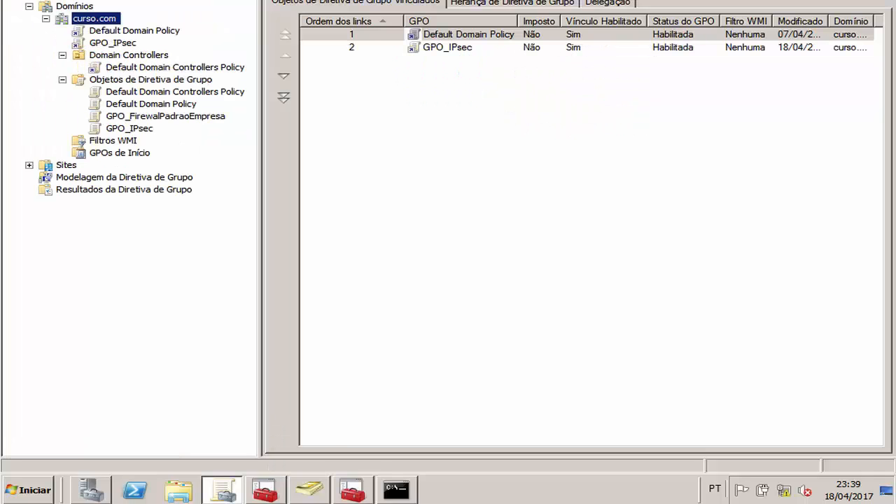
left_click(118, 43)
left_click(574, 230)
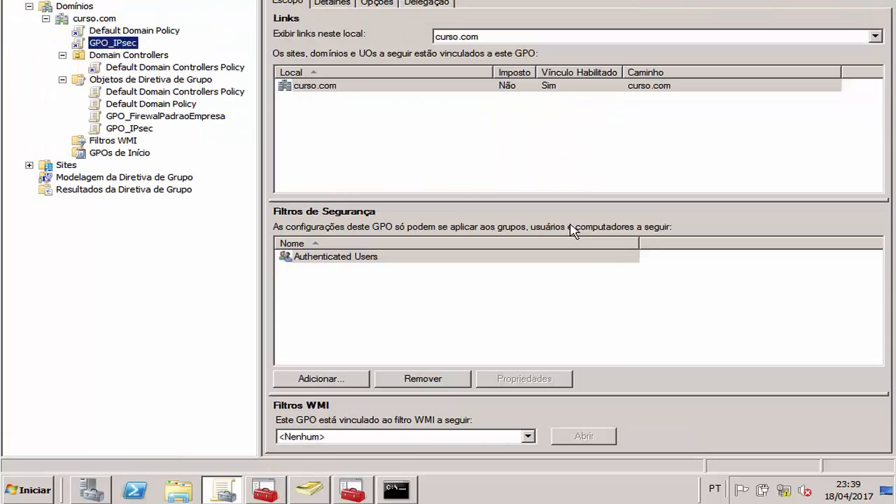
Step: Restart the domain controller from the operating system's shutdown options
left_click(50, 496)
mouse_move(299, 456)
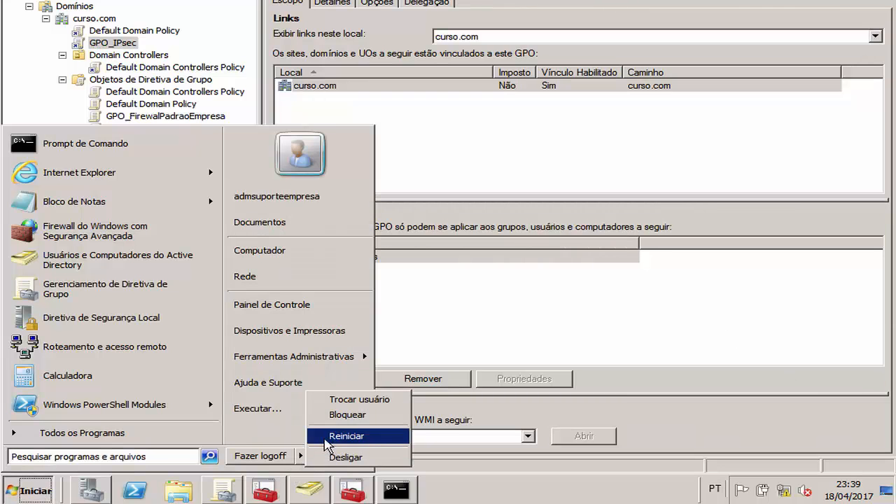
left_click(324, 436)
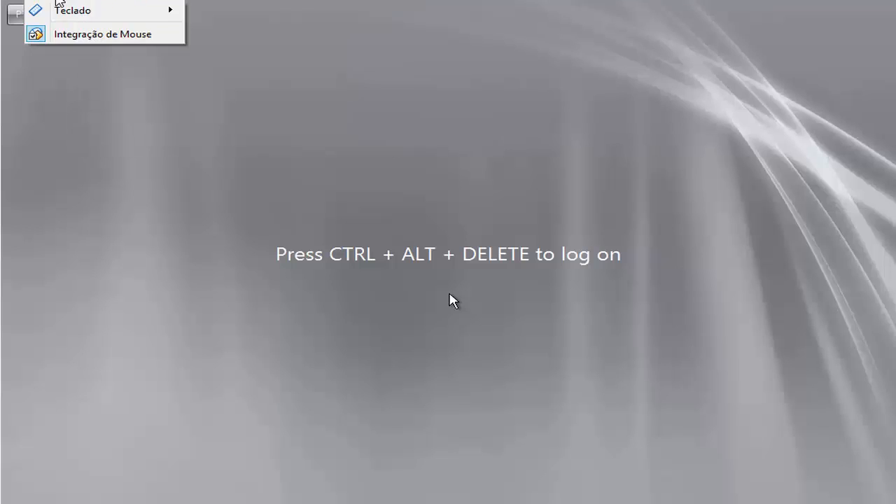
Step: Send the secure logon sequence to the virtual machine and log on to the CURSO domain by entering the account password
mouse_move(165, 14)
left_click(231, 34)
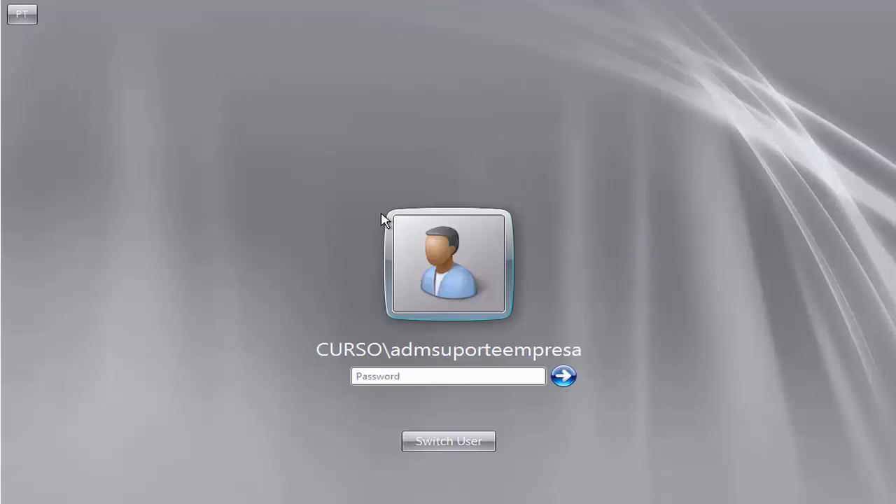
type("**********")
key("Return")
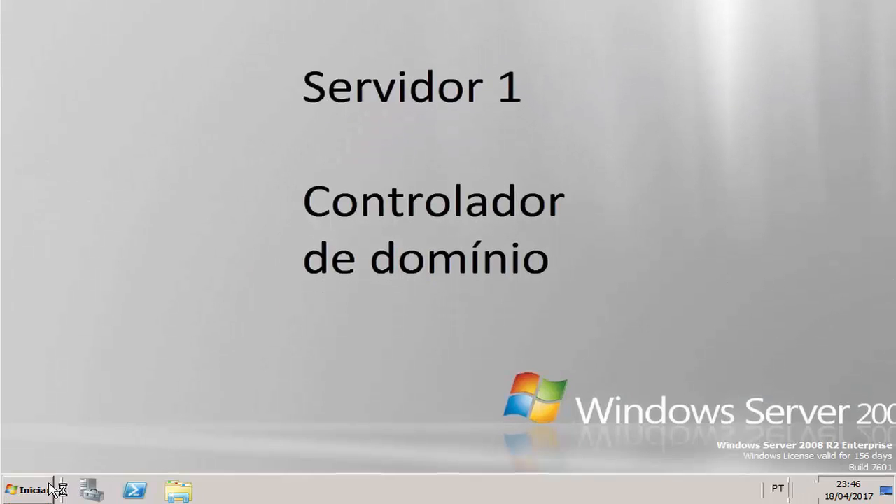
Step: Search for cmd and open the Command Prompt as administrator
left_click(49, 488)
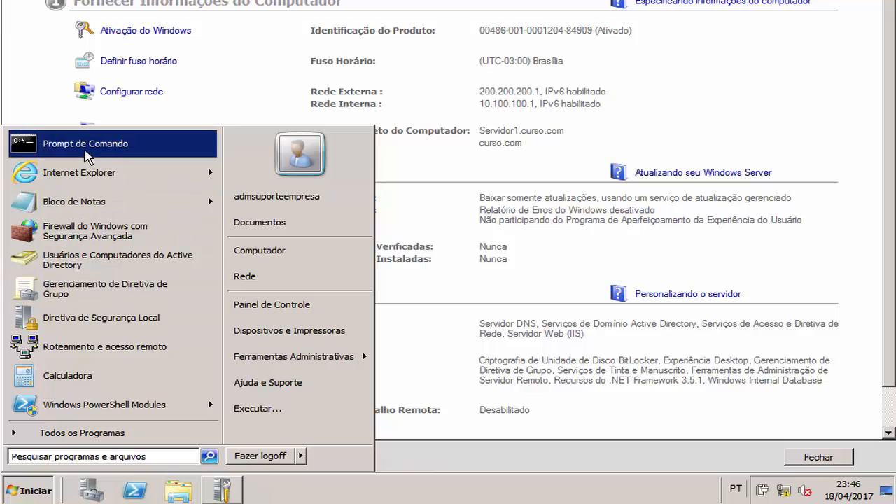
type("cmd")
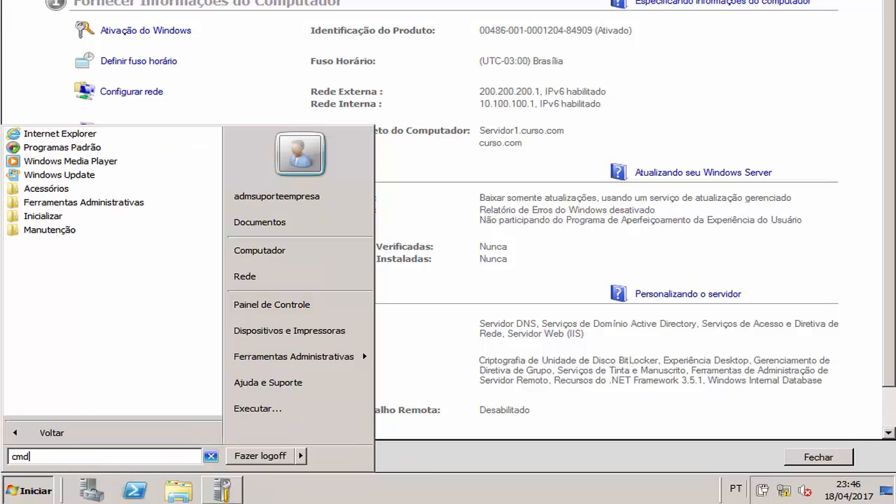
key("BackSpace")
key("BackSpace")
key("BackSpace")
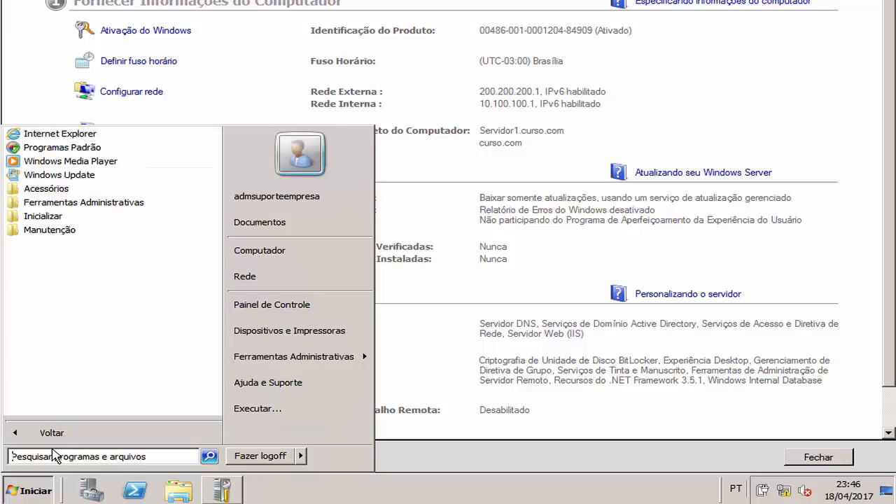
type("cmd")
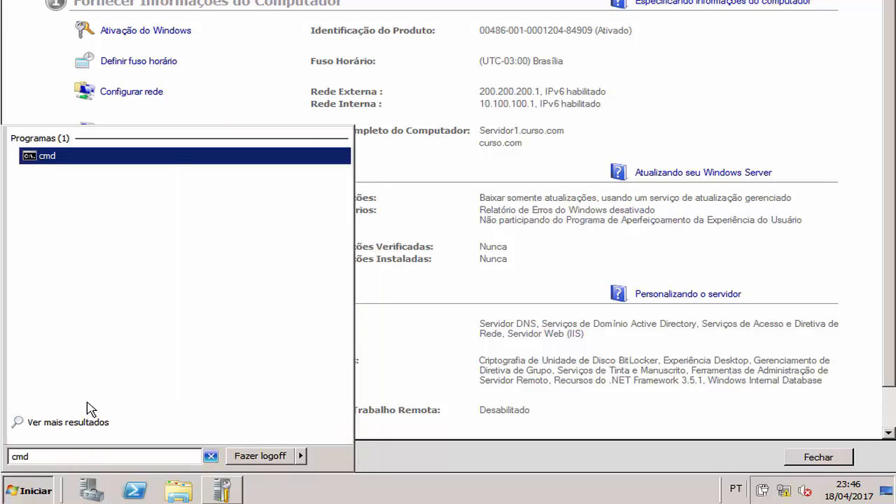
right_click(43, 157)
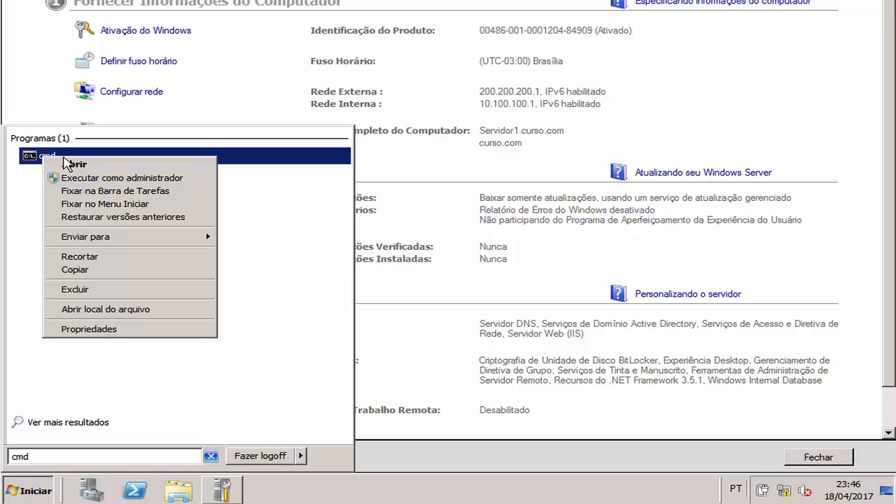
left_click(139, 183)
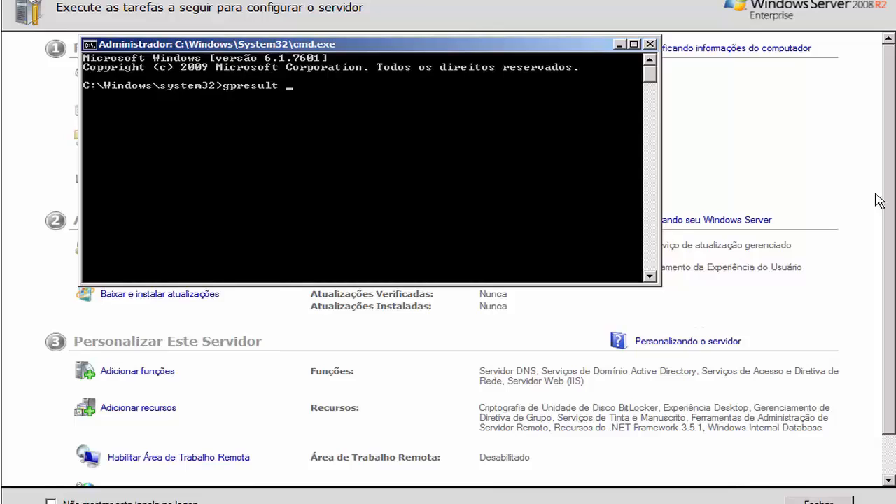
Step: Run gpresult /r, enlarge the console window and examine the applied group policy objects in the computer and user settings
type("gpresult /r")
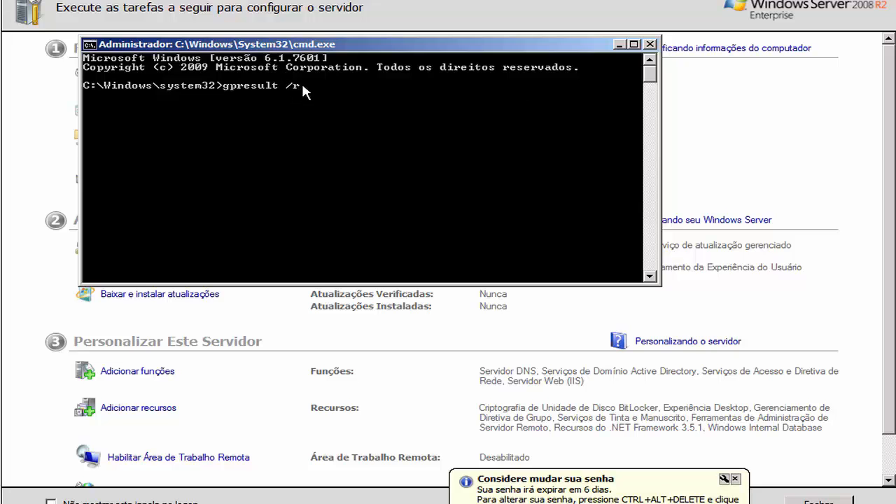
key("Return")
scroll(391, 197, "up", 5)
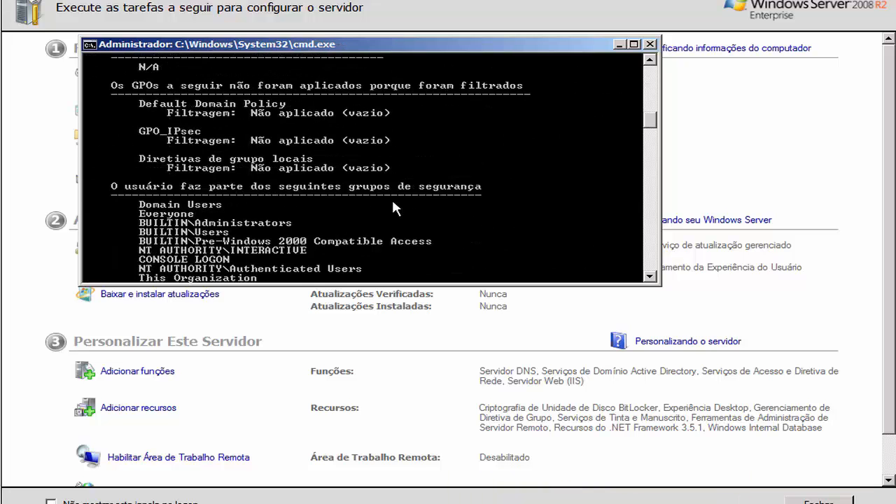
left_click(634, 43)
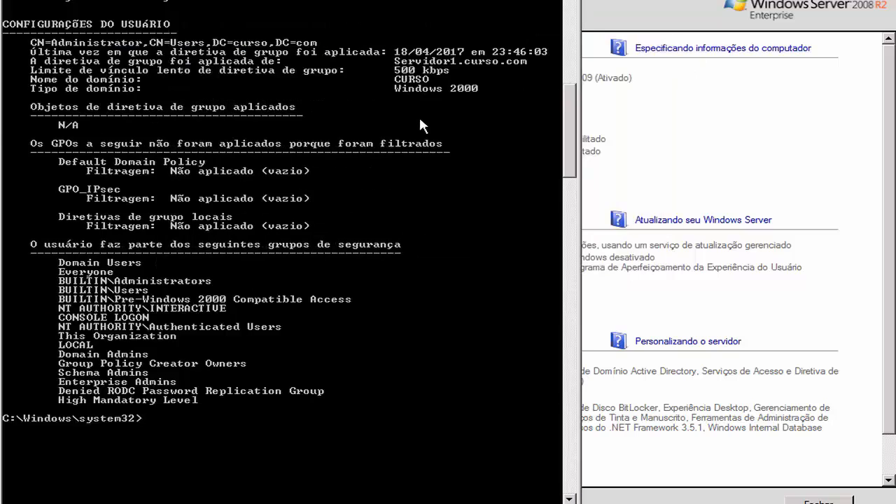
scroll(420, 115, "up", 8)
scroll(318, 162, "up", 10)
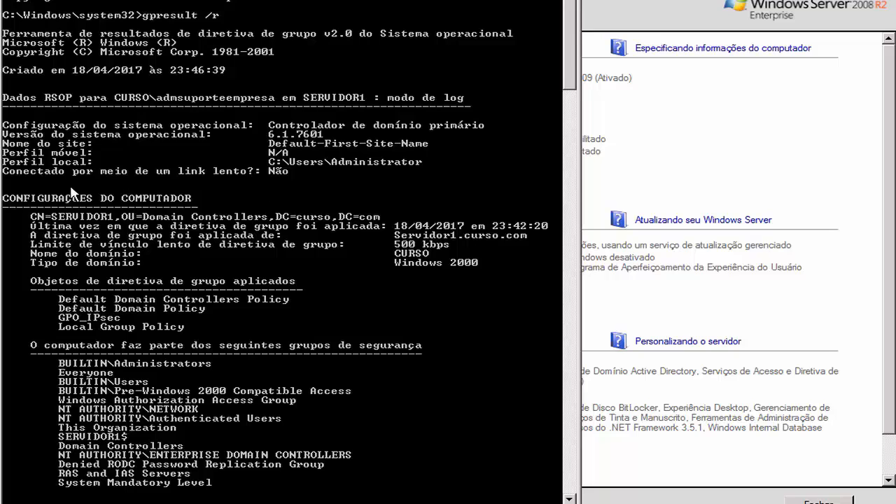
scroll(146, 198, "down", 1)
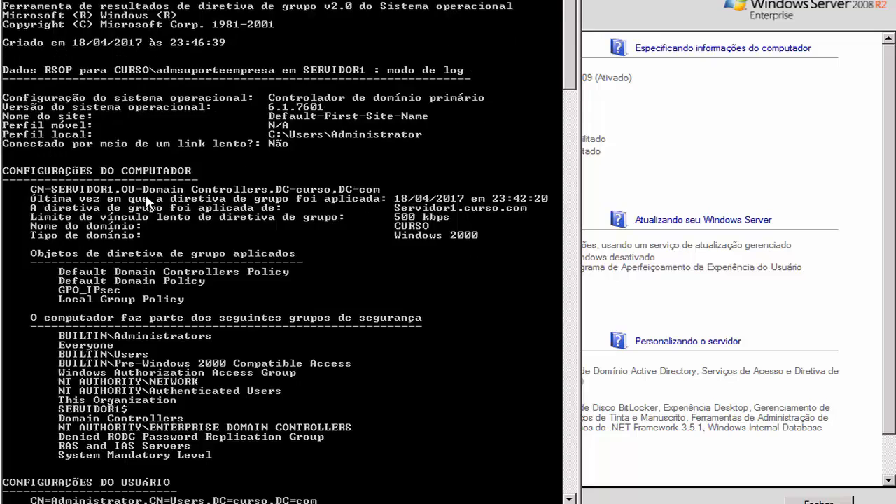